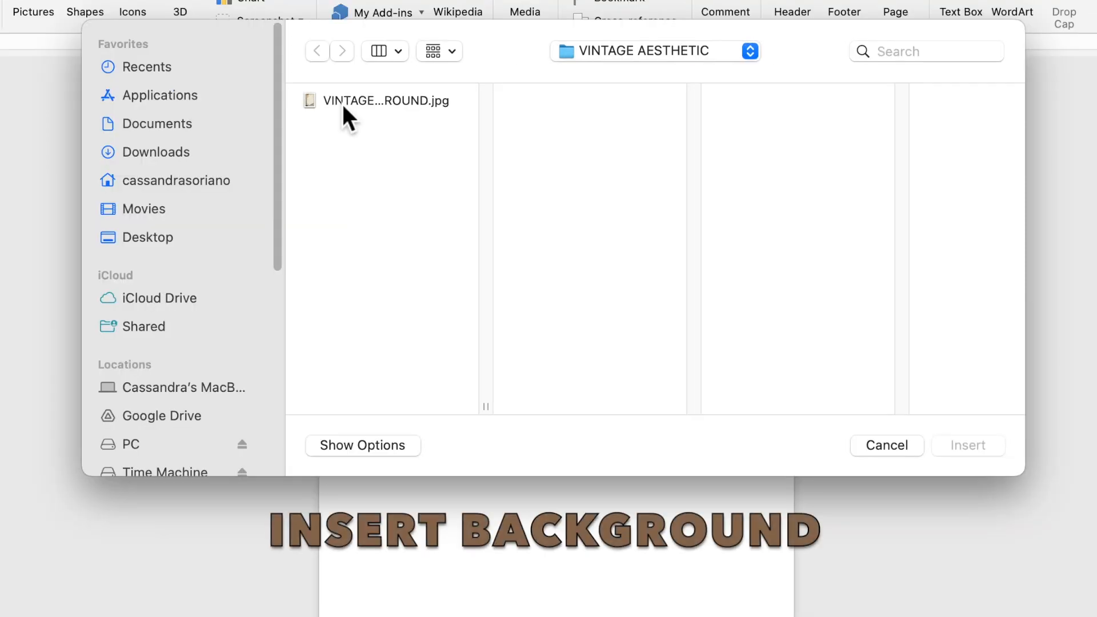
Step: Insert the picture VINTAGE AESTHETIC BACKGROUND.jpg and set its text wrapping to Behind Text
click(389, 118)
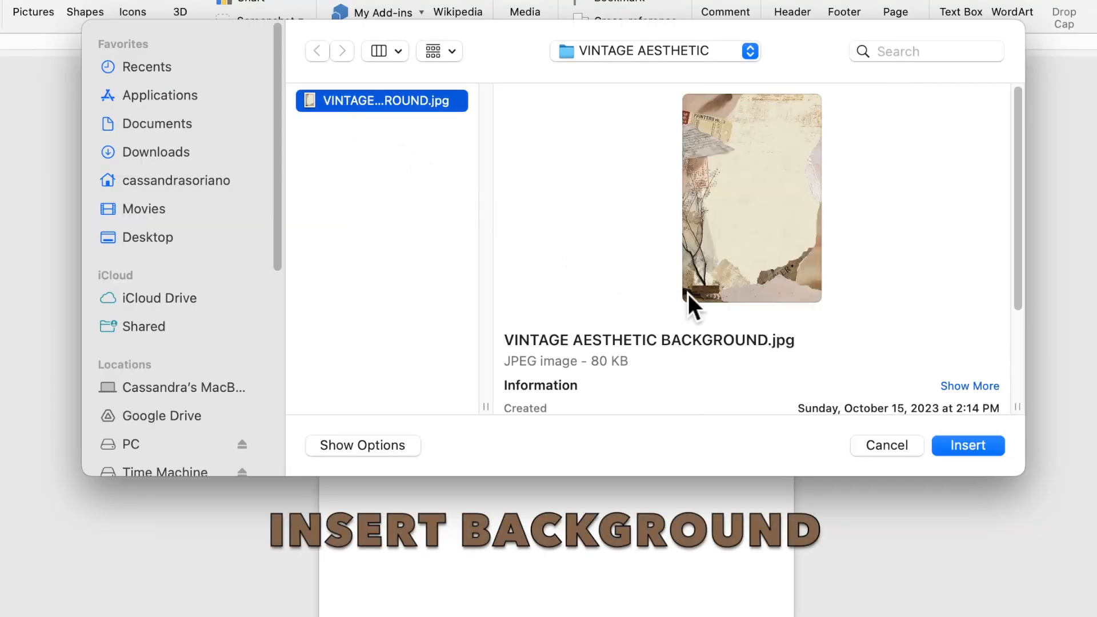
click(973, 450)
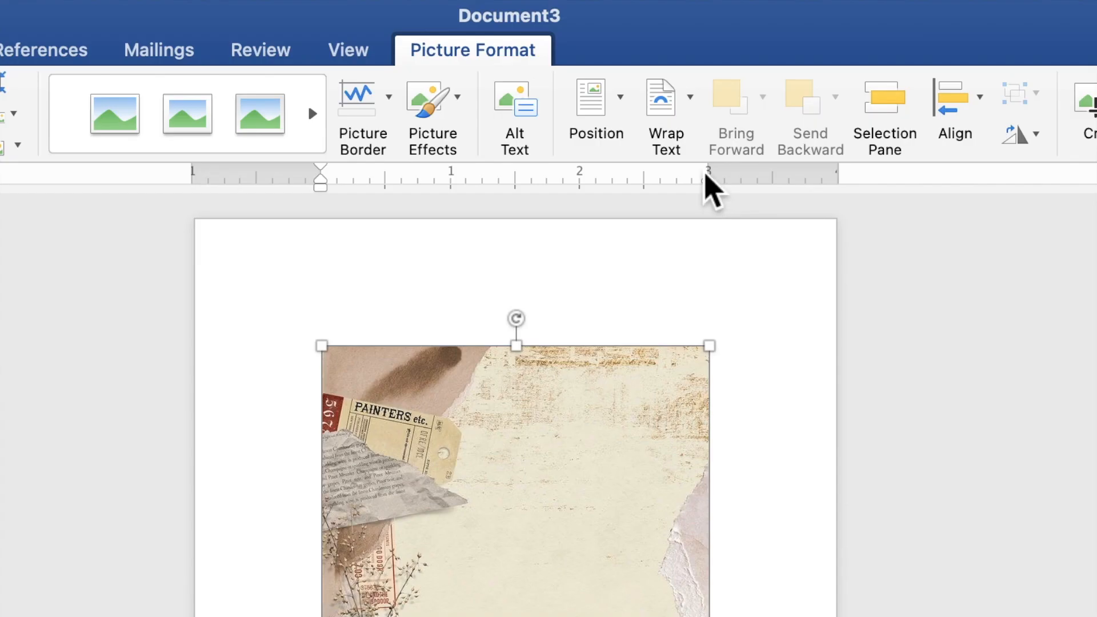
click(684, 138)
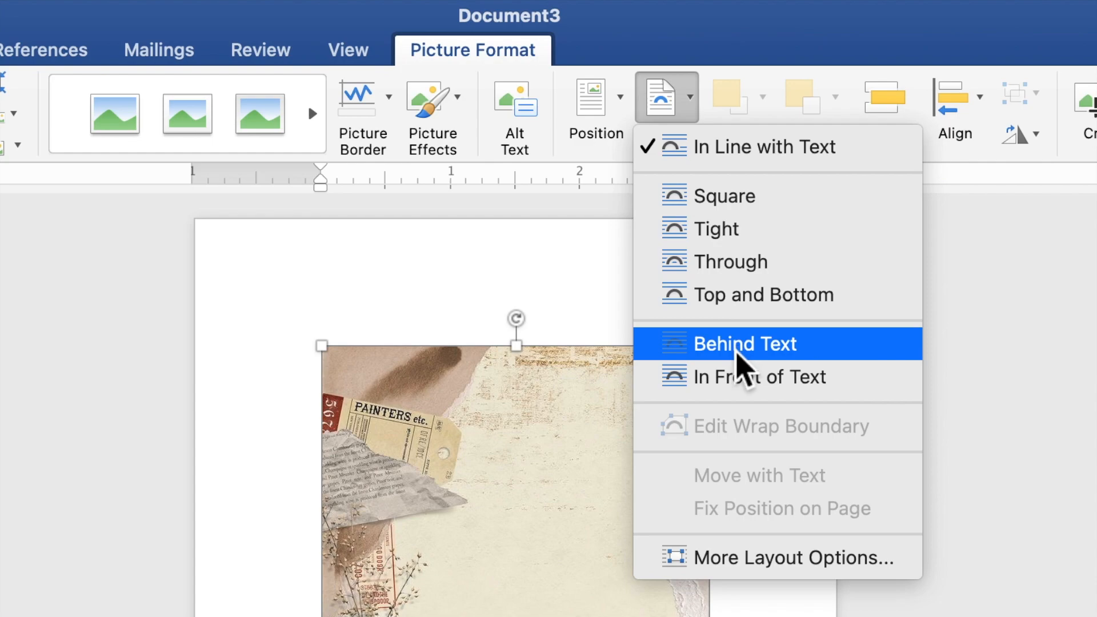
click(737, 349)
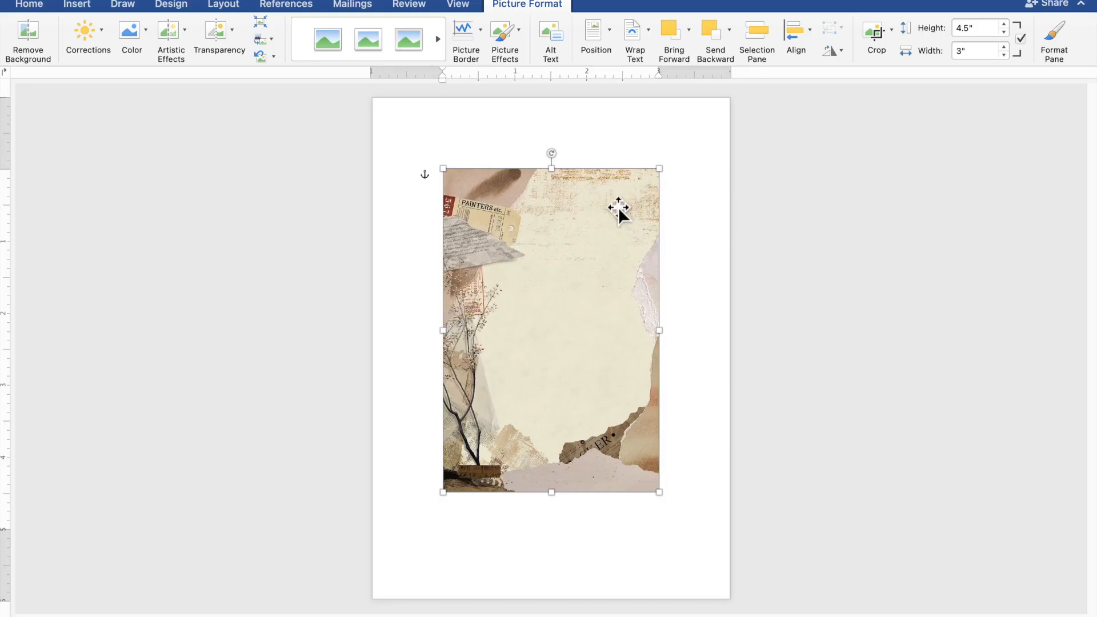
Step: Align the background picture with the page's top-left corner and stretch it to cover the whole page, 7.02" high by 5" wide
drag(549, 227, 481, 159)
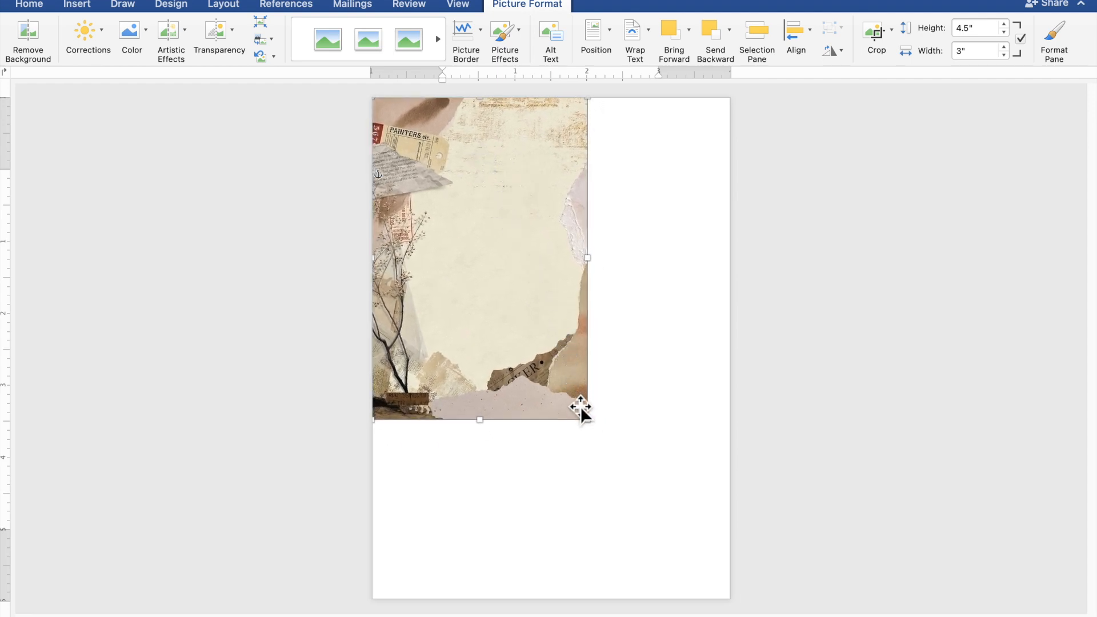
drag(596, 429, 698, 603)
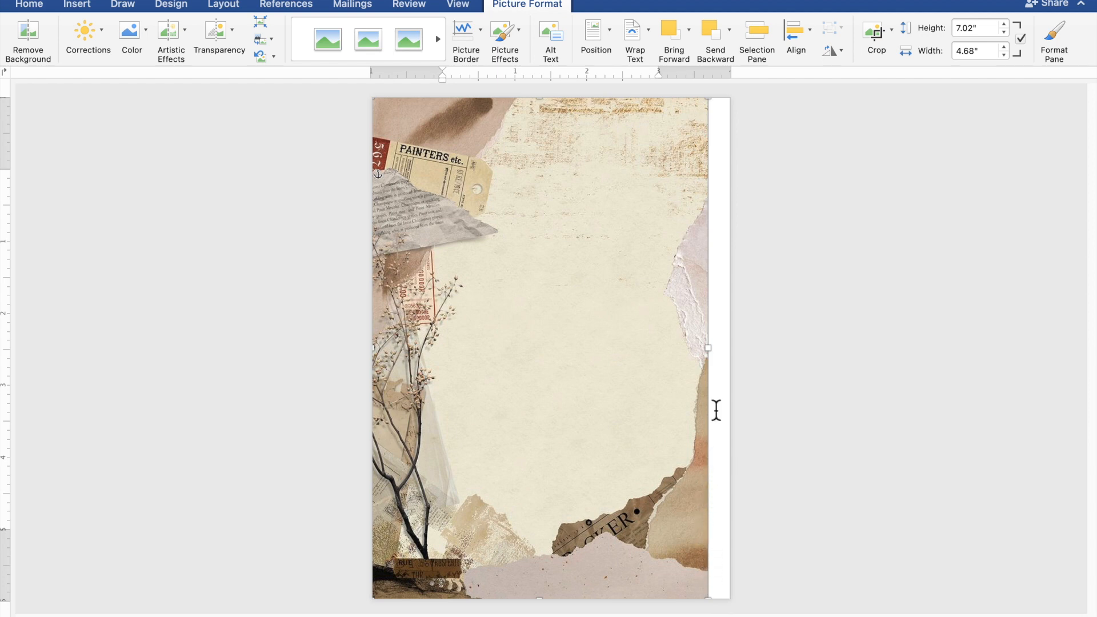
drag(714, 354, 738, 361)
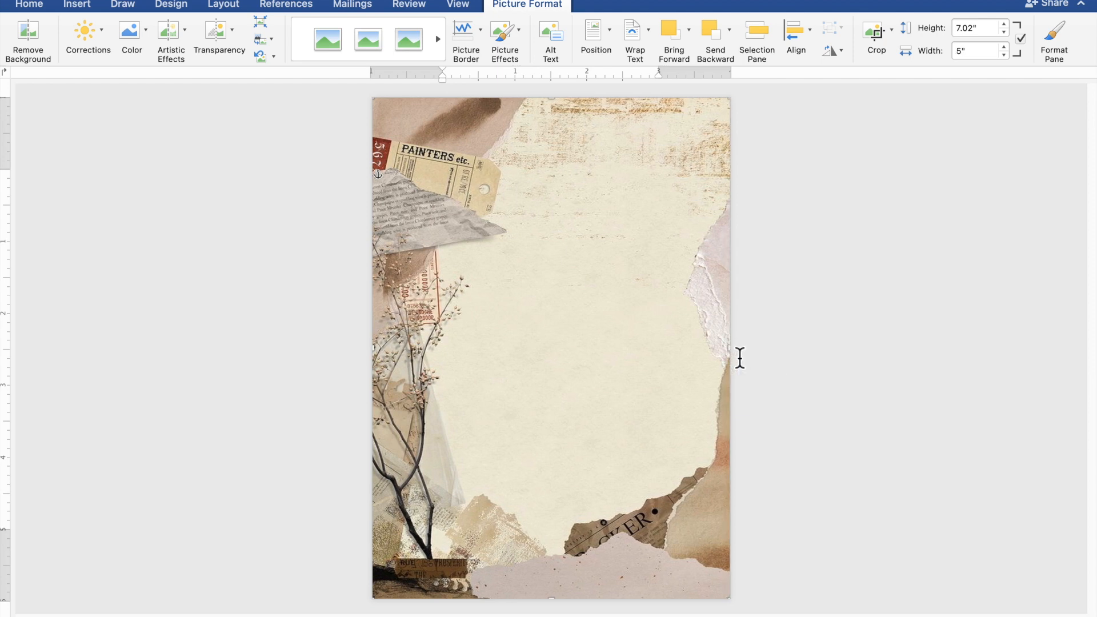
click(891, 391)
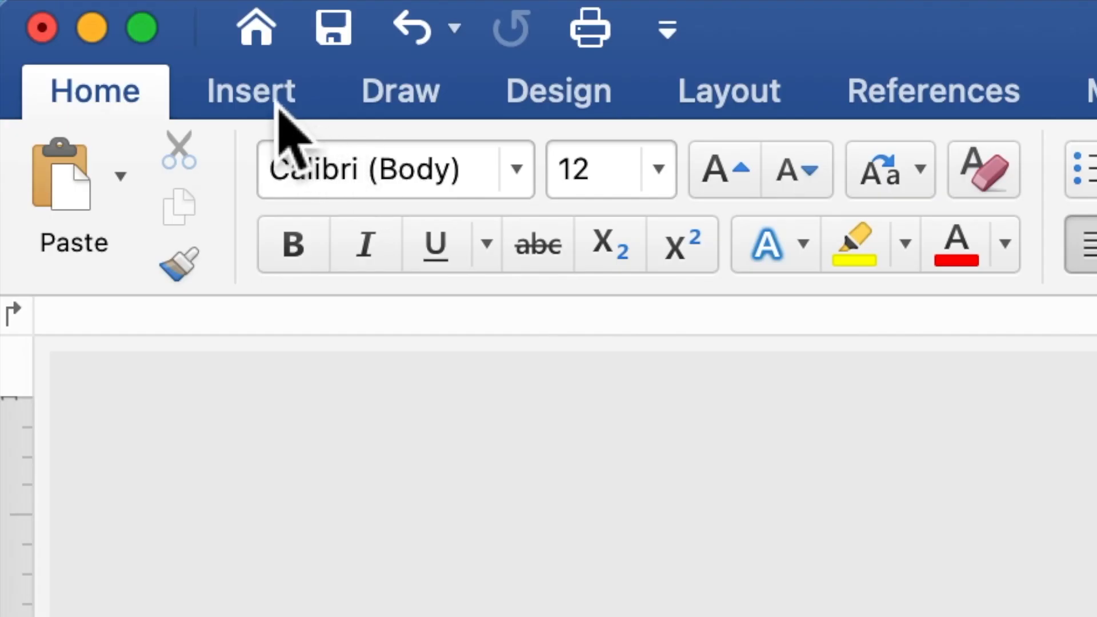
Step: Draw a rectangle shape about 4.73" wide and 5.26" high over the middle of the page
click(276, 102)
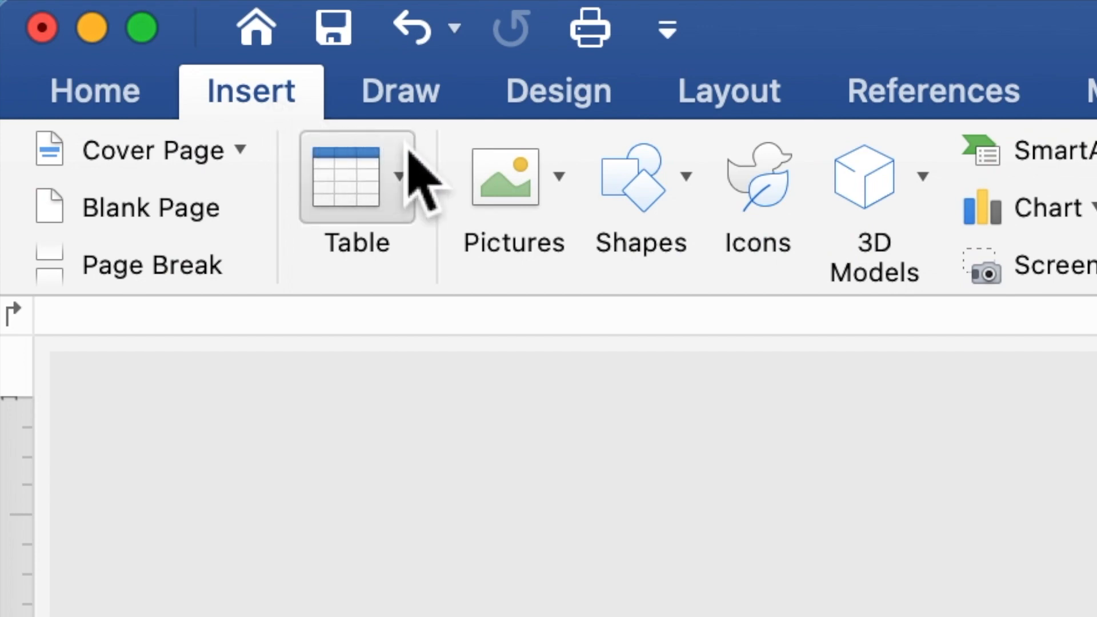
click(649, 201)
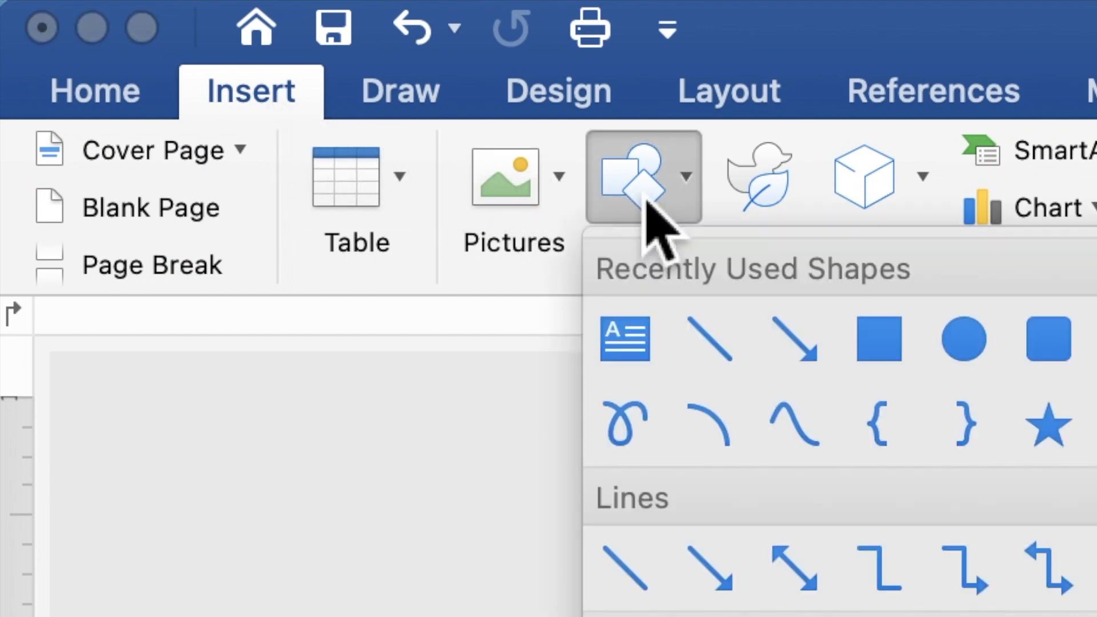
click(880, 349)
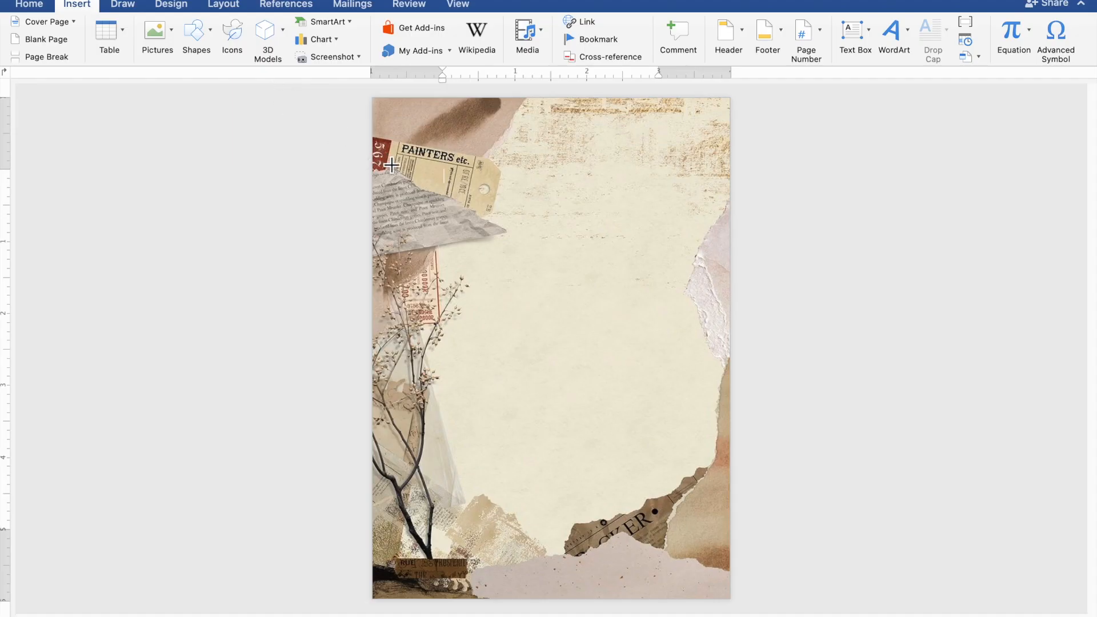
drag(382, 157, 731, 541)
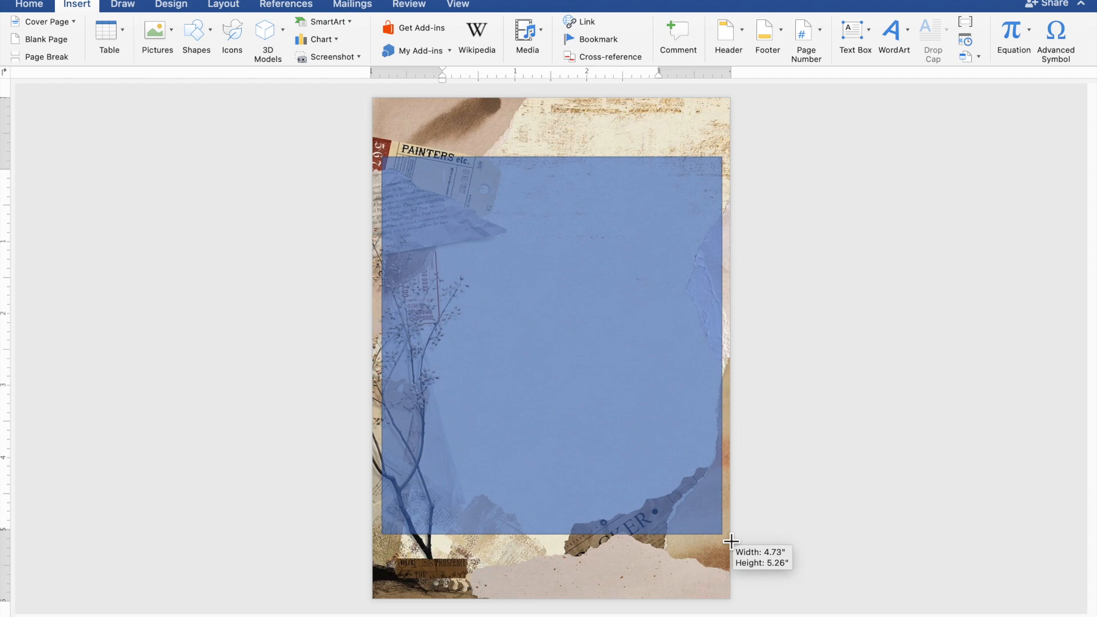
drag(731, 542, 730, 540)
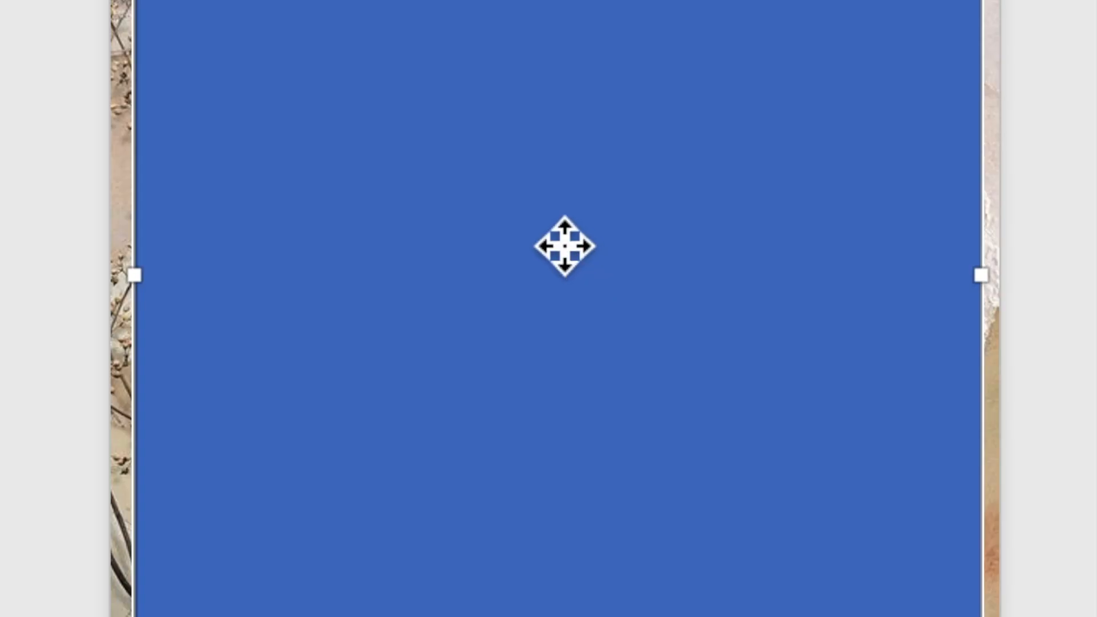
Step: Add text to the blue rectangle, with the opening line TOGETHER WITH THEIR FAMILIES
right_click(554, 238)
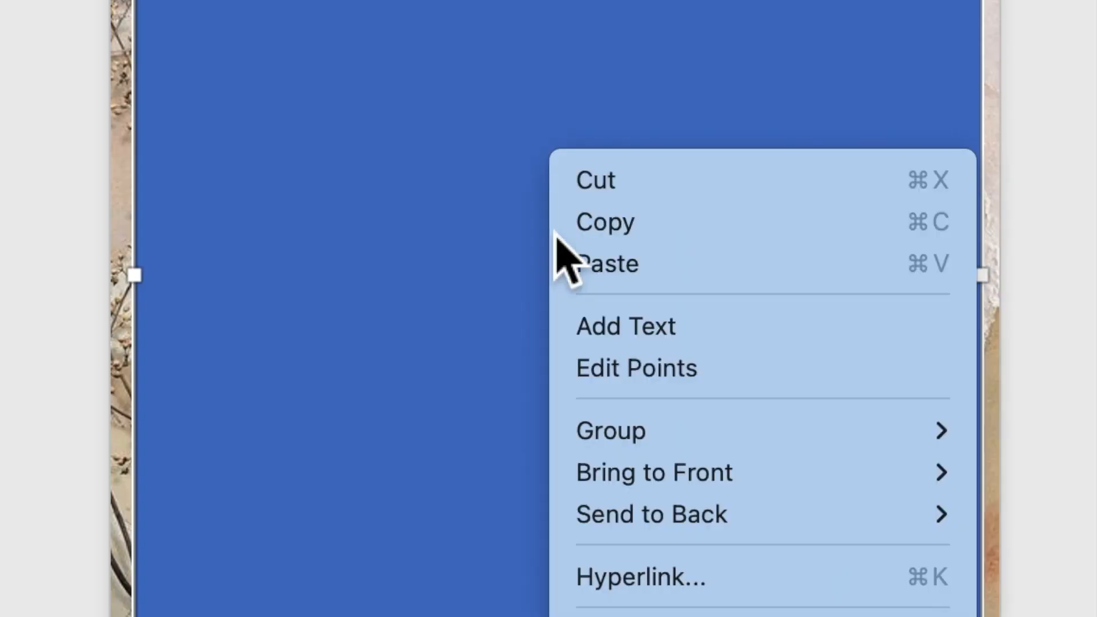
click(603, 328)
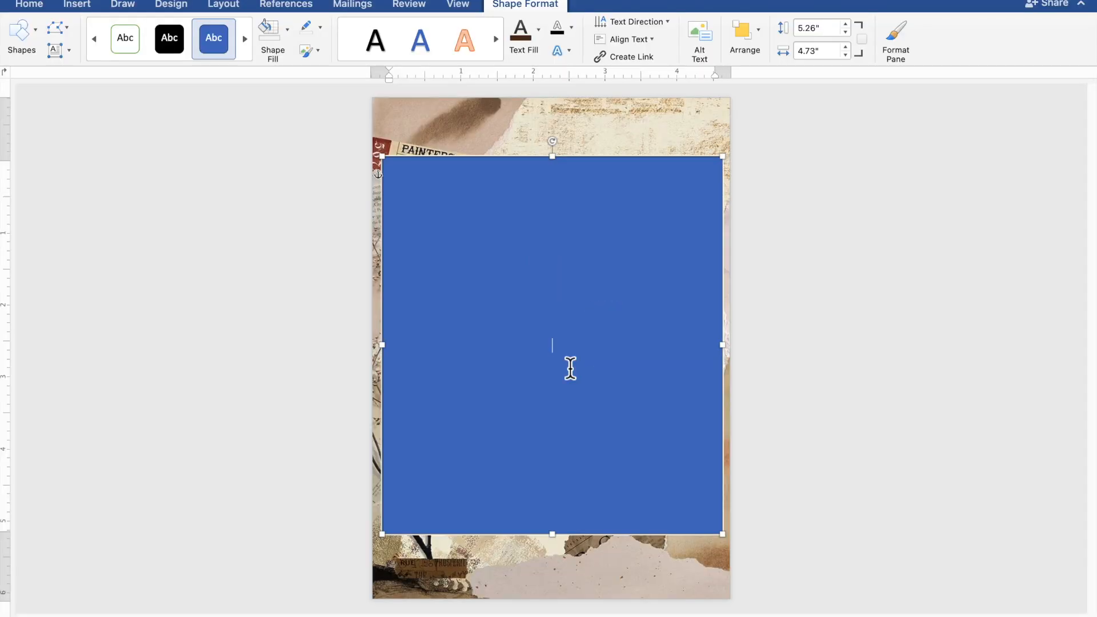
ctrl+scroll(571, 369, up, 5)
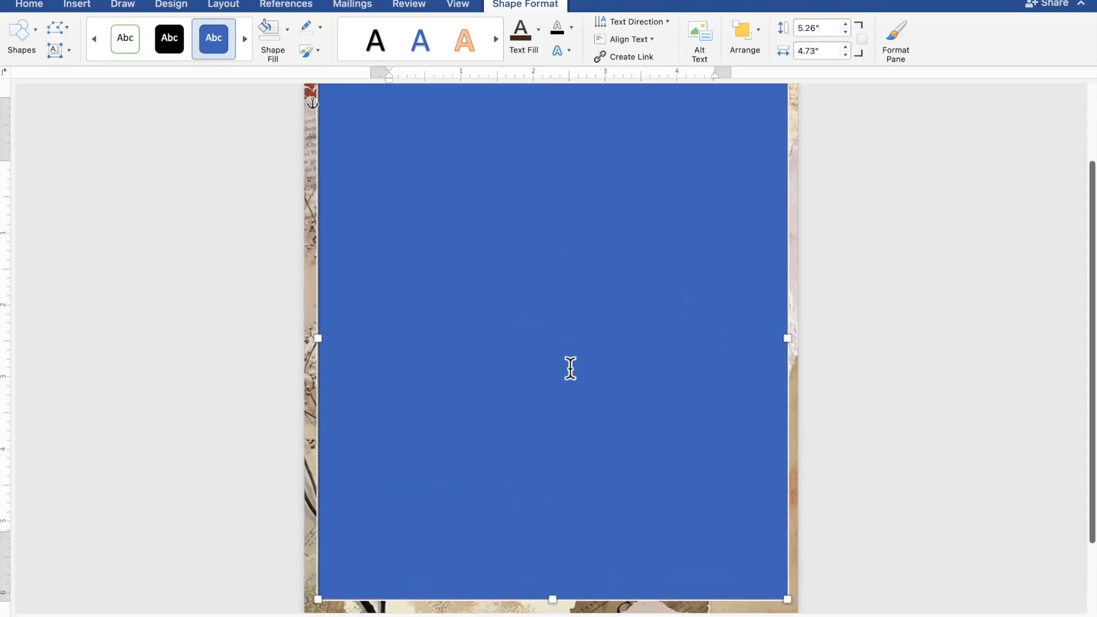
ctrl+scroll(570, 368, up, 1)
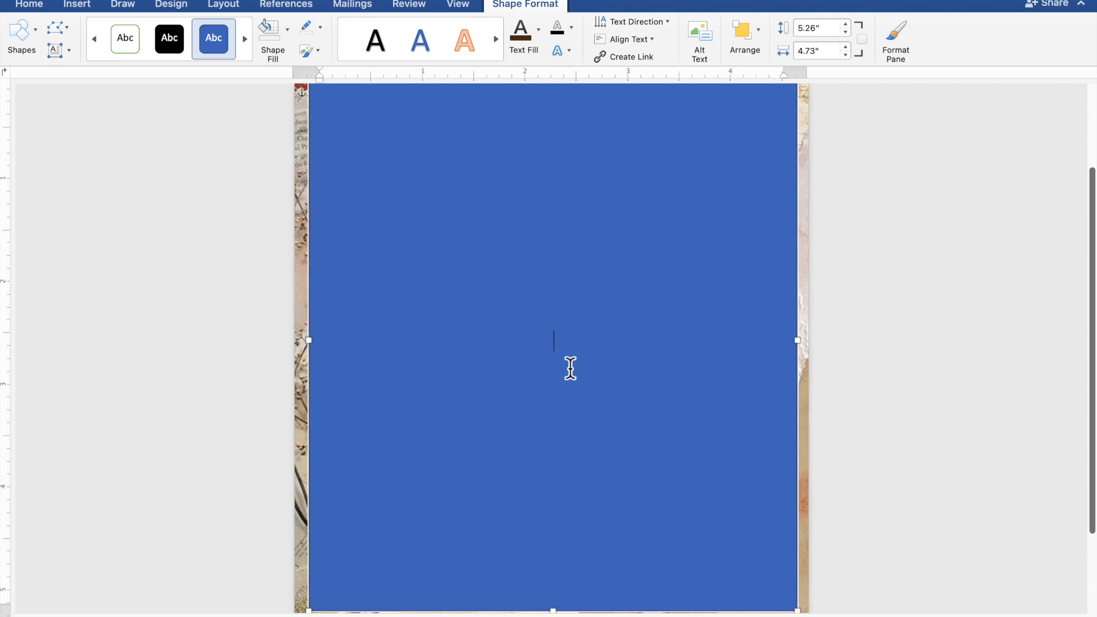
ctrl+scroll(570, 369, up, 2)
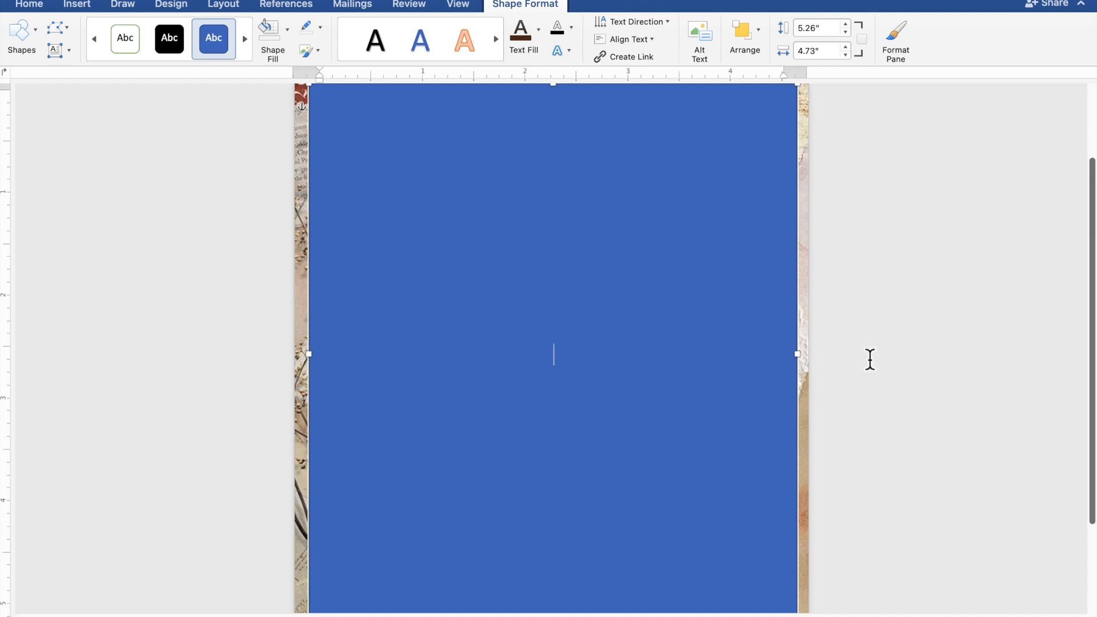
text(TOGETHE)
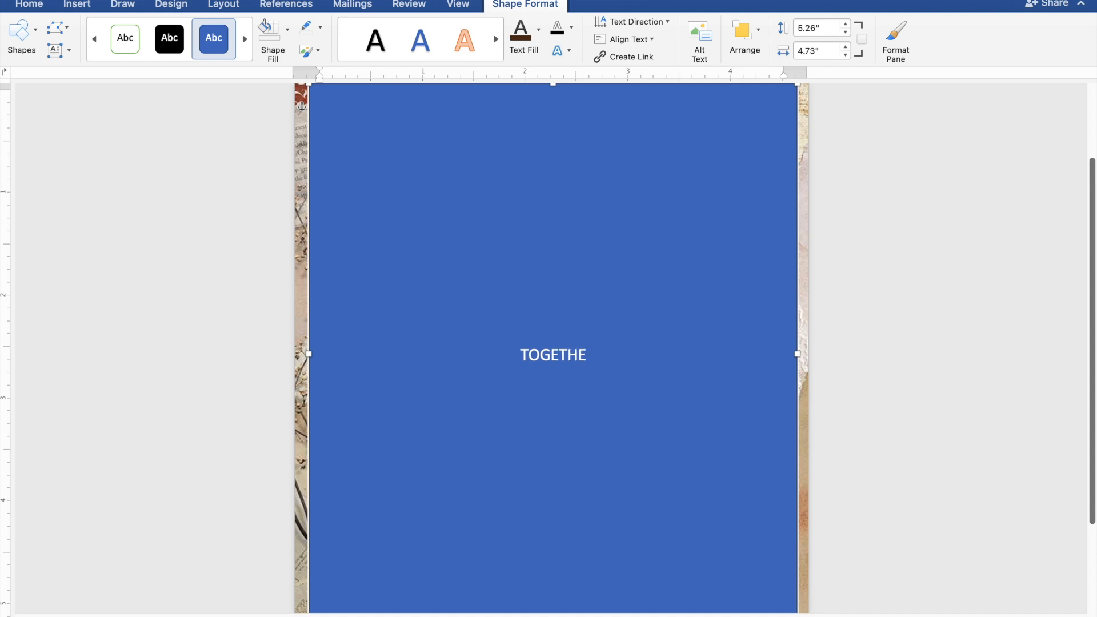
text(R)
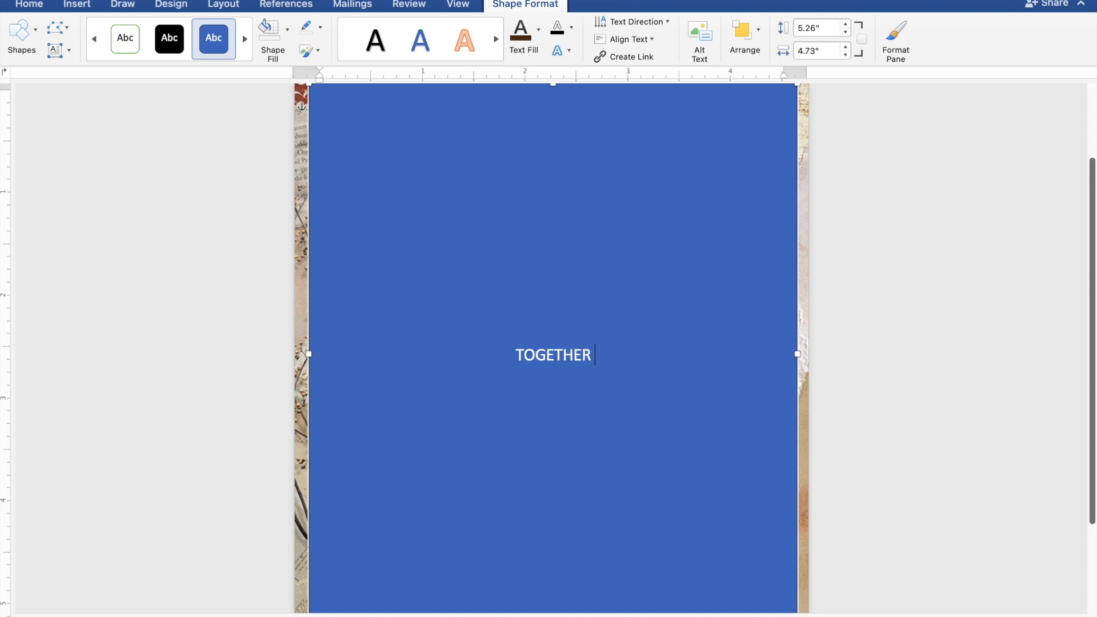
text( WI)
text(TH)
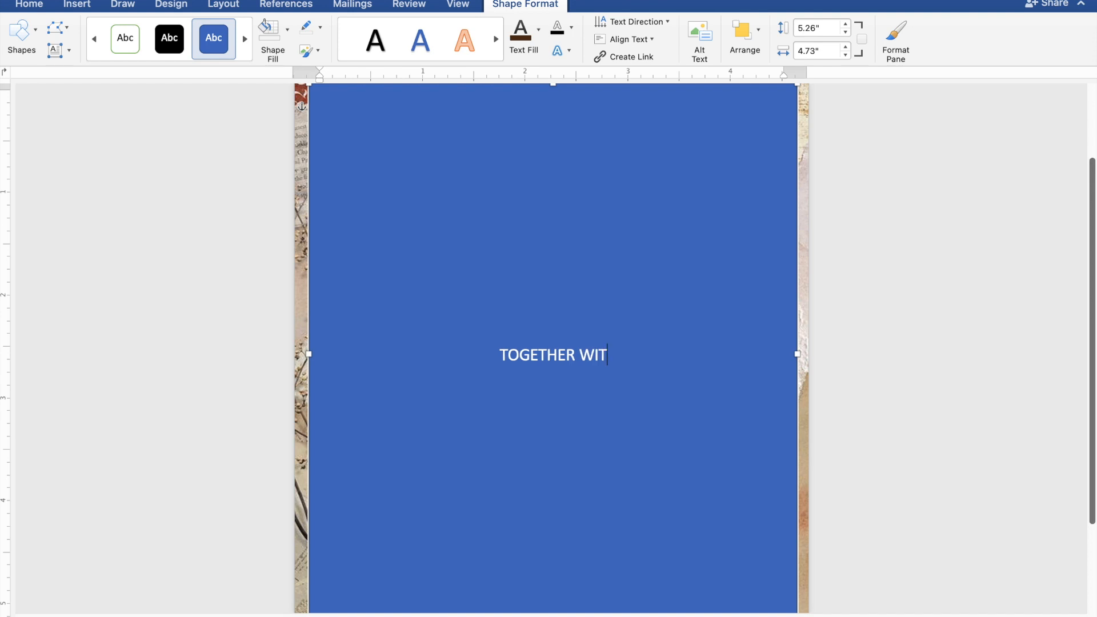
text( TH)
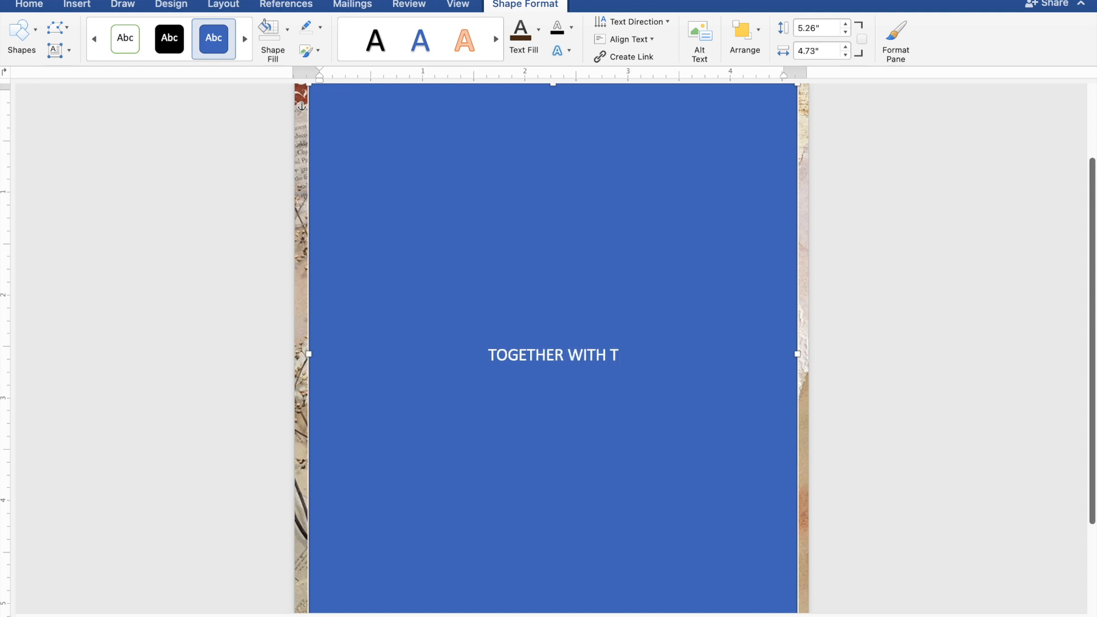
text(E)
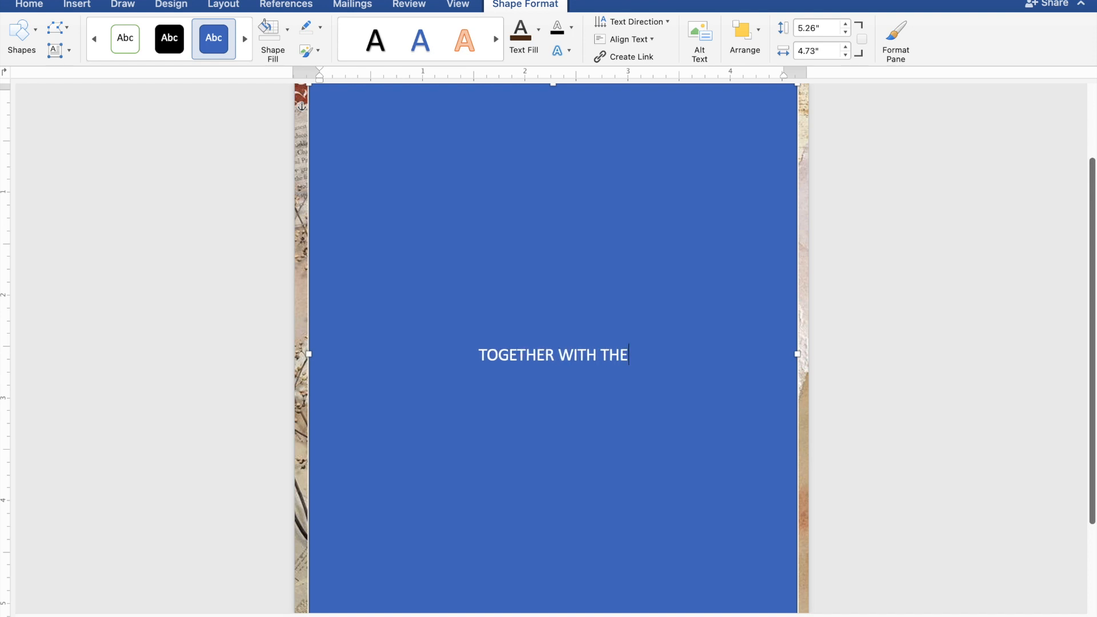
text(IR FAM)
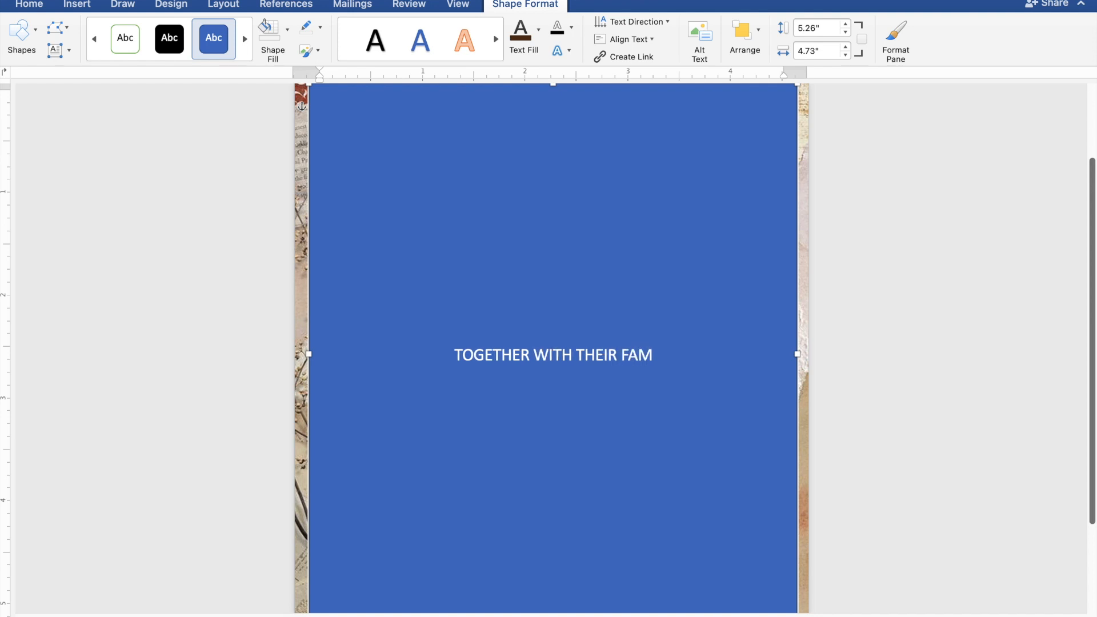
text(ILIES)
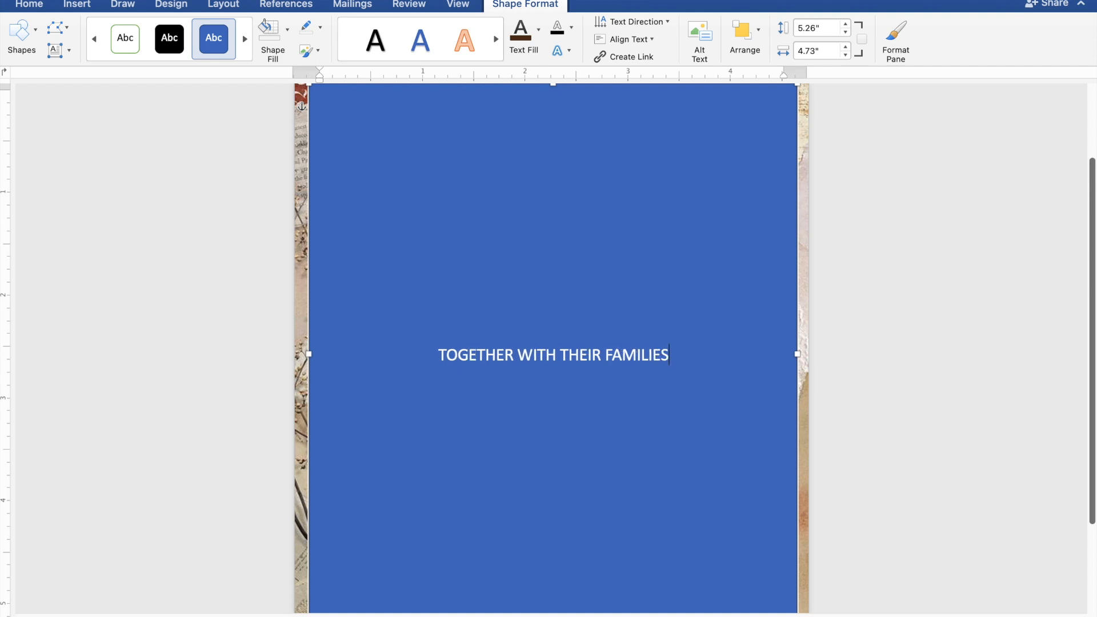
Step: Leave a blank line under the opening line and enter the groom's full name
key(Return)
key(Return)
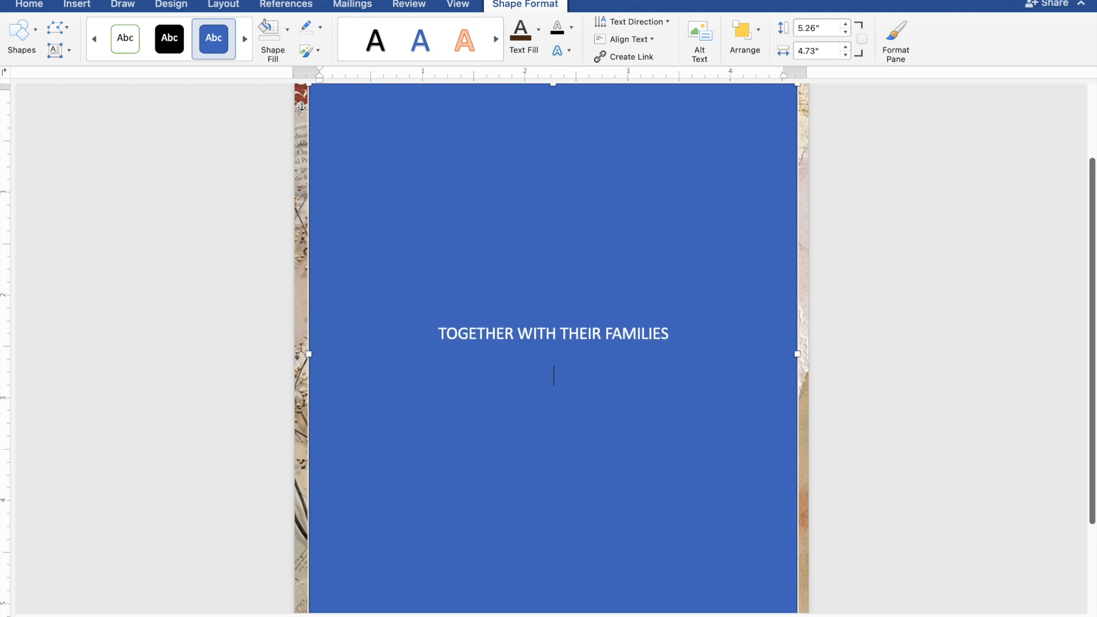
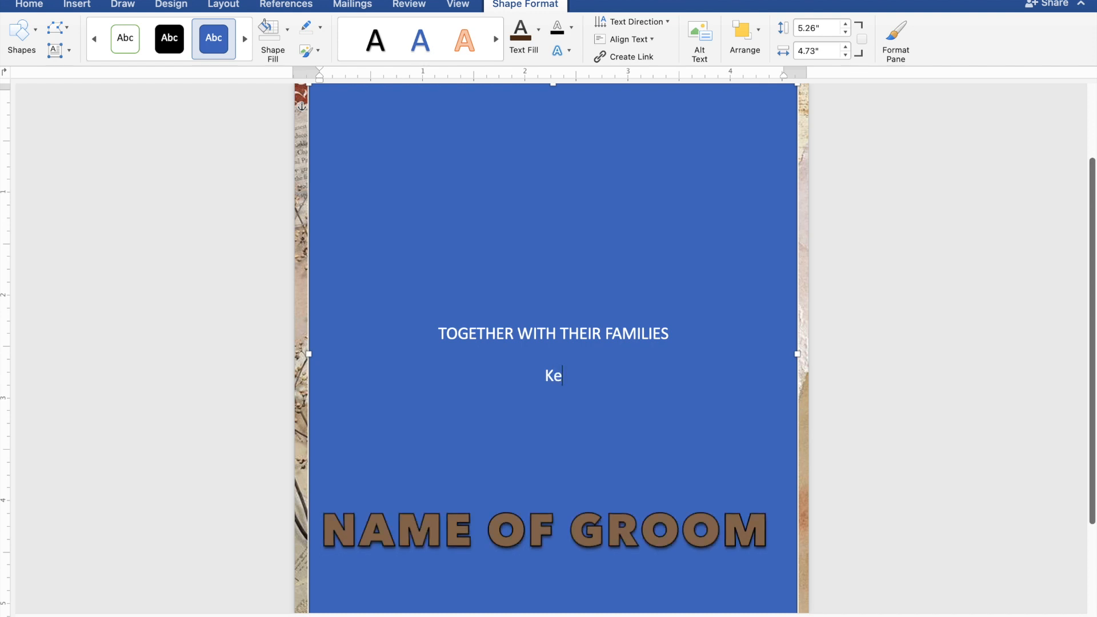
Step: Add the word AND on its own line below the groom's name, followed by the bride's full name on the next line
key(Return)
text(A)
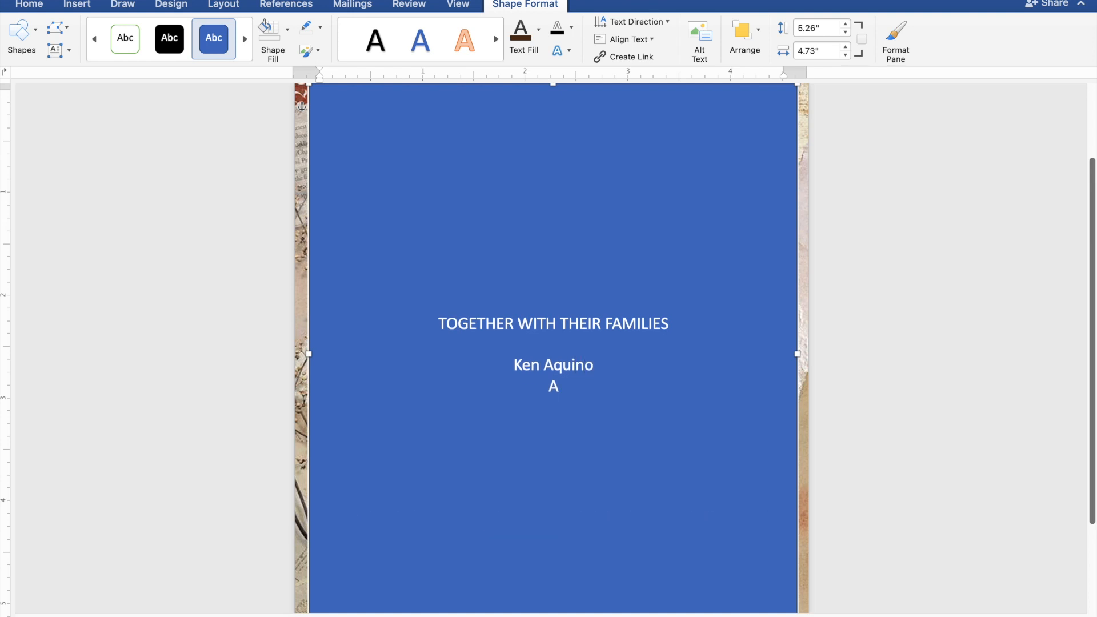
text(ND)
key(Return)
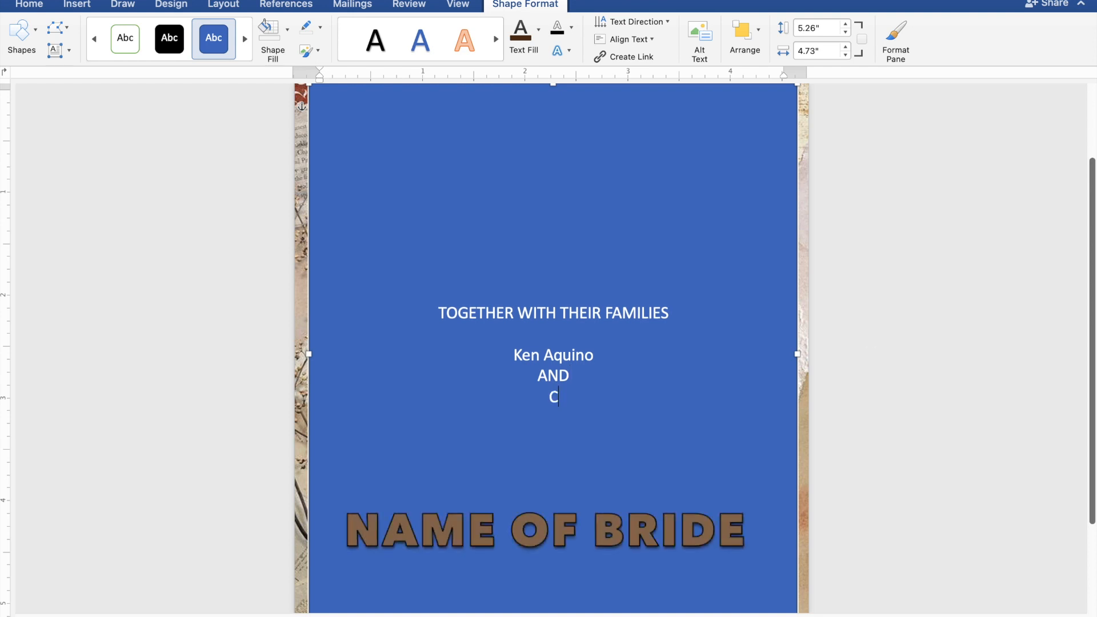
Step: Leave a blank line under the bride's name and add the line REQUEST THE PLEASURE OF YOUR PRESENCE
key(Return)
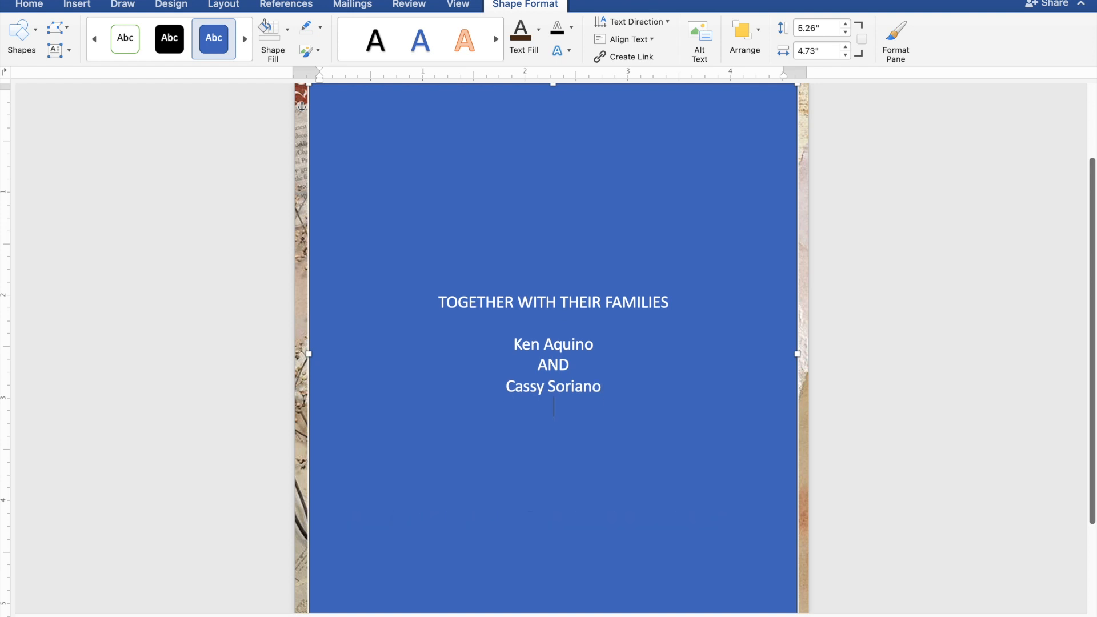
key(Return)
text(REQ)
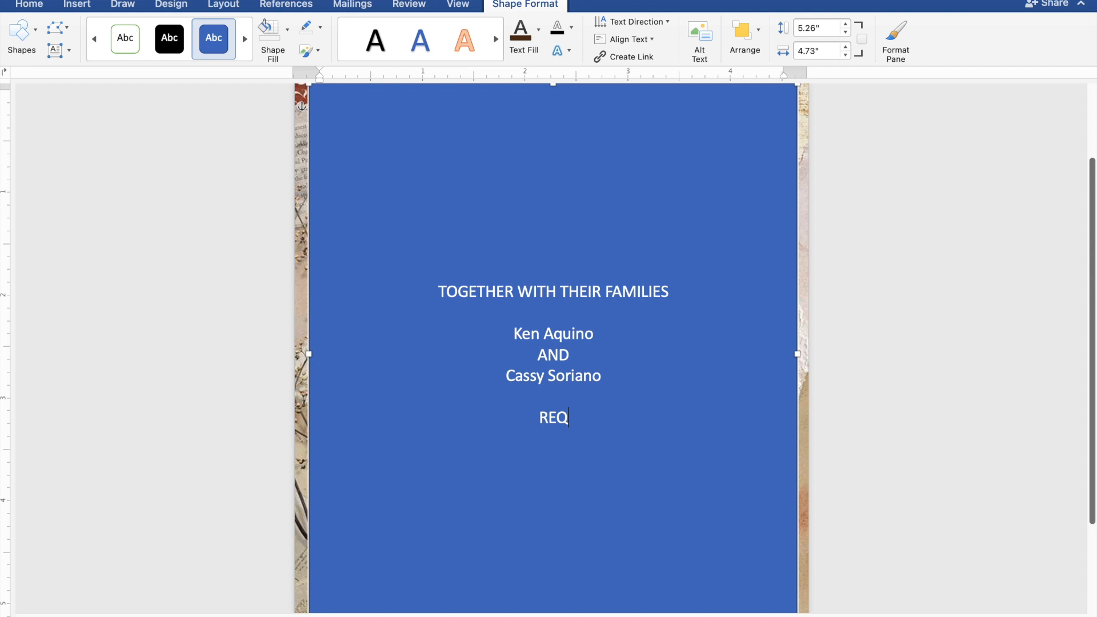
text(UEST THE )
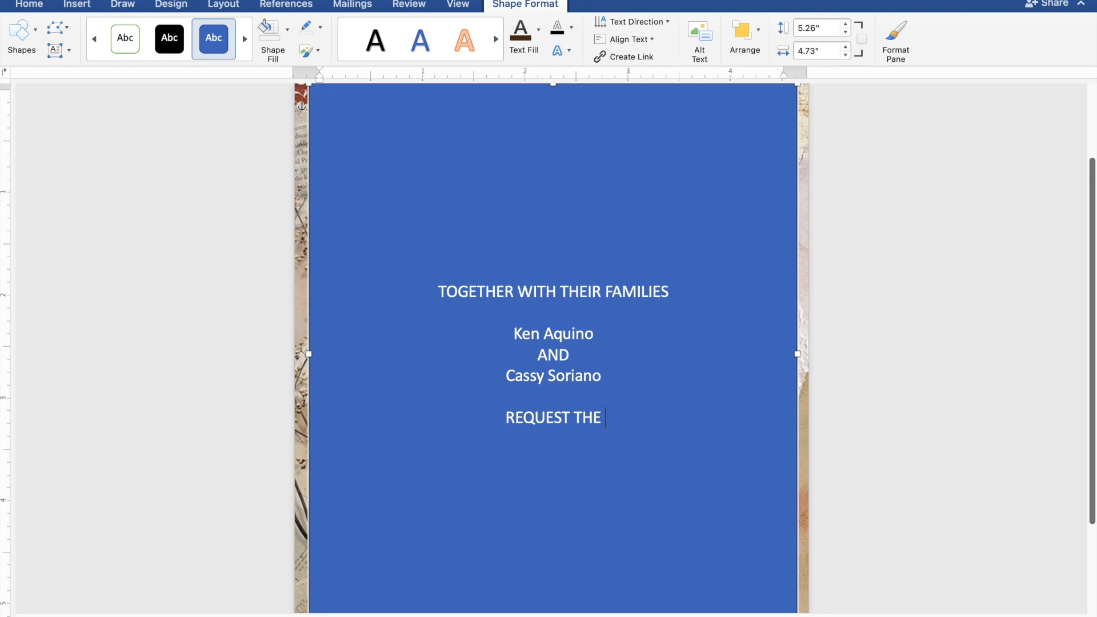
text(PL)
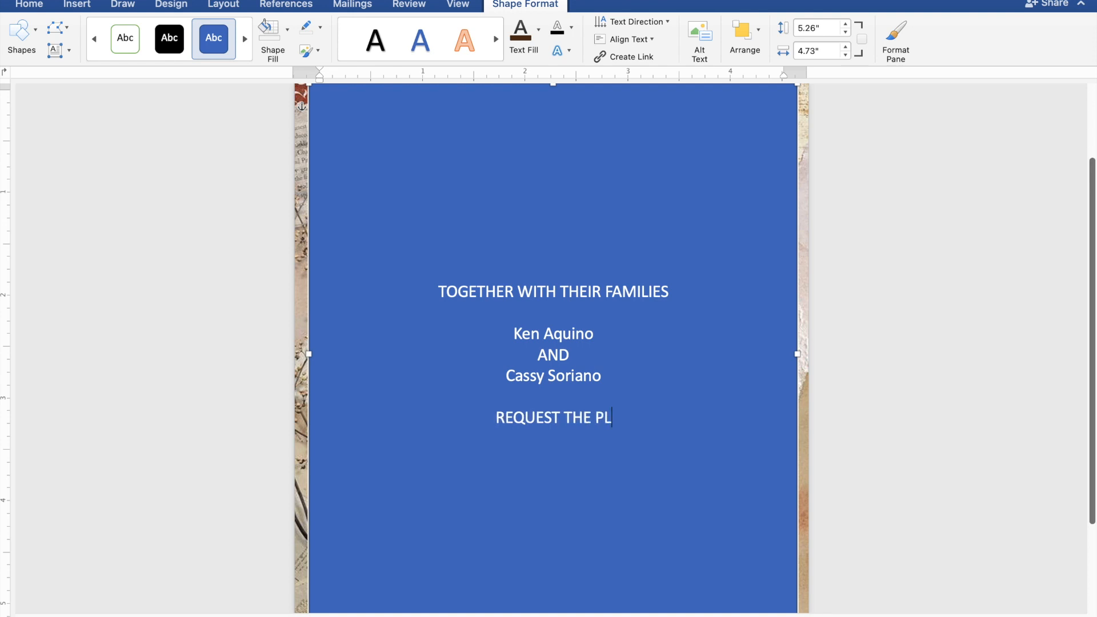
text(EAS)
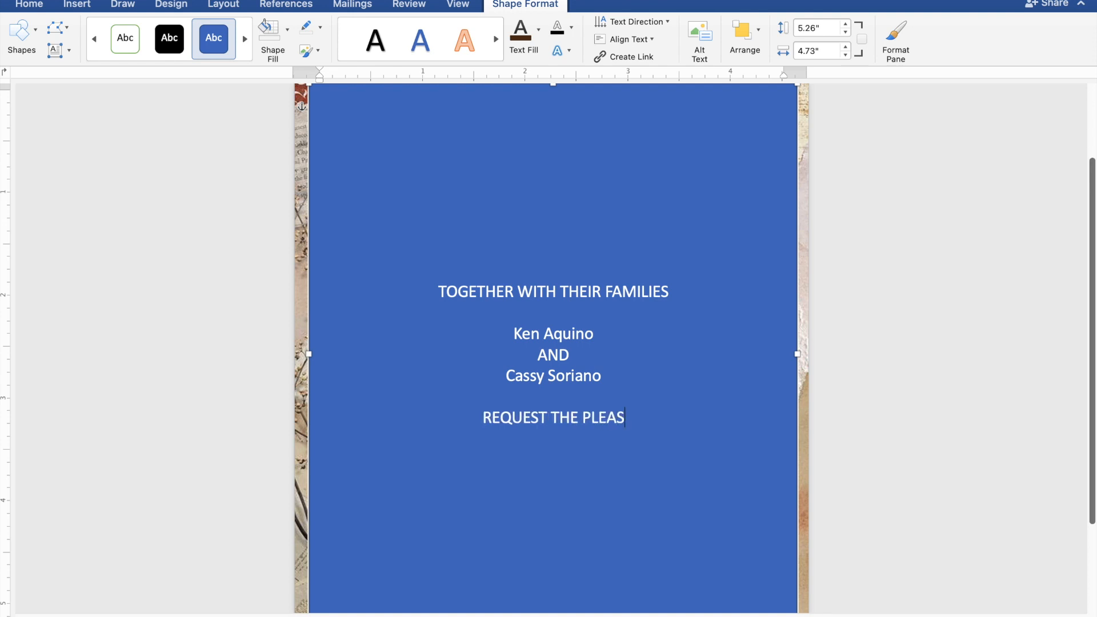
text(URE OF)
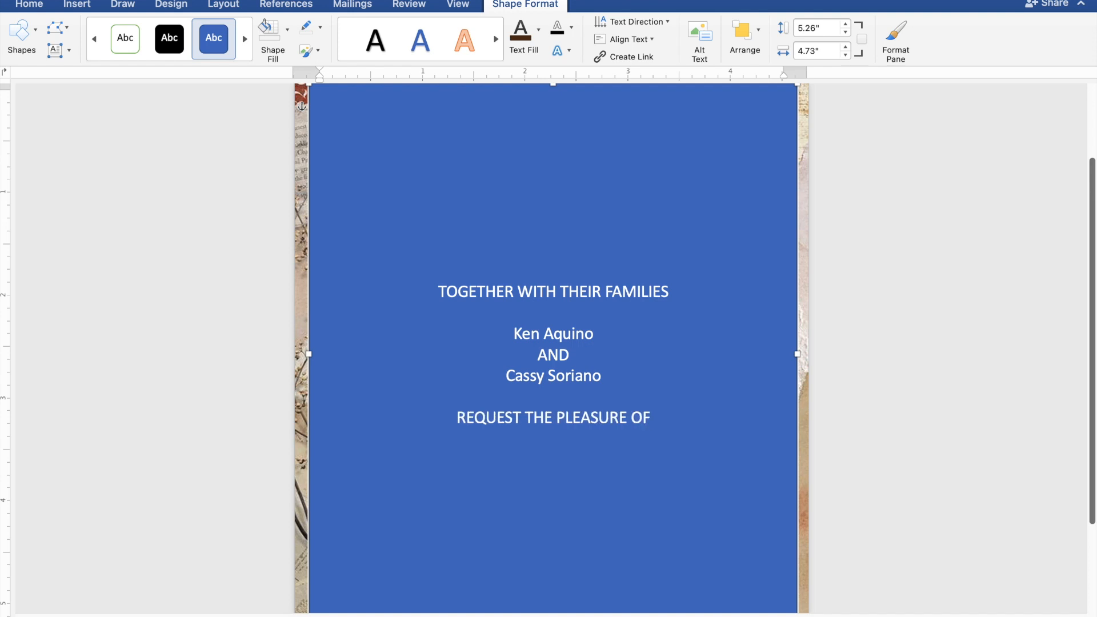
text( YO)
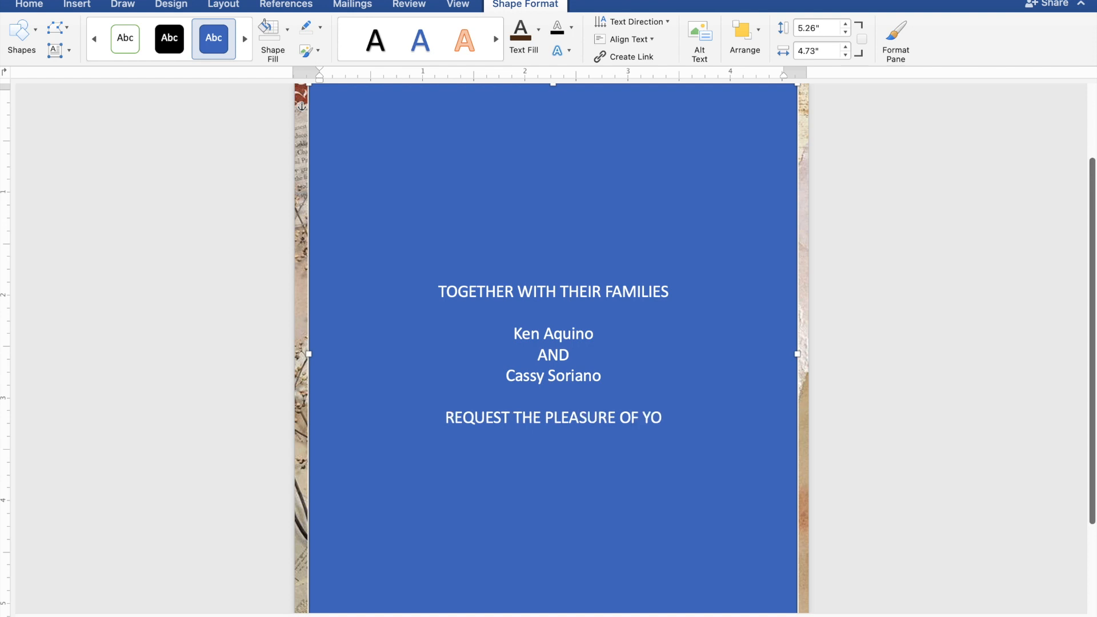
text(UR)
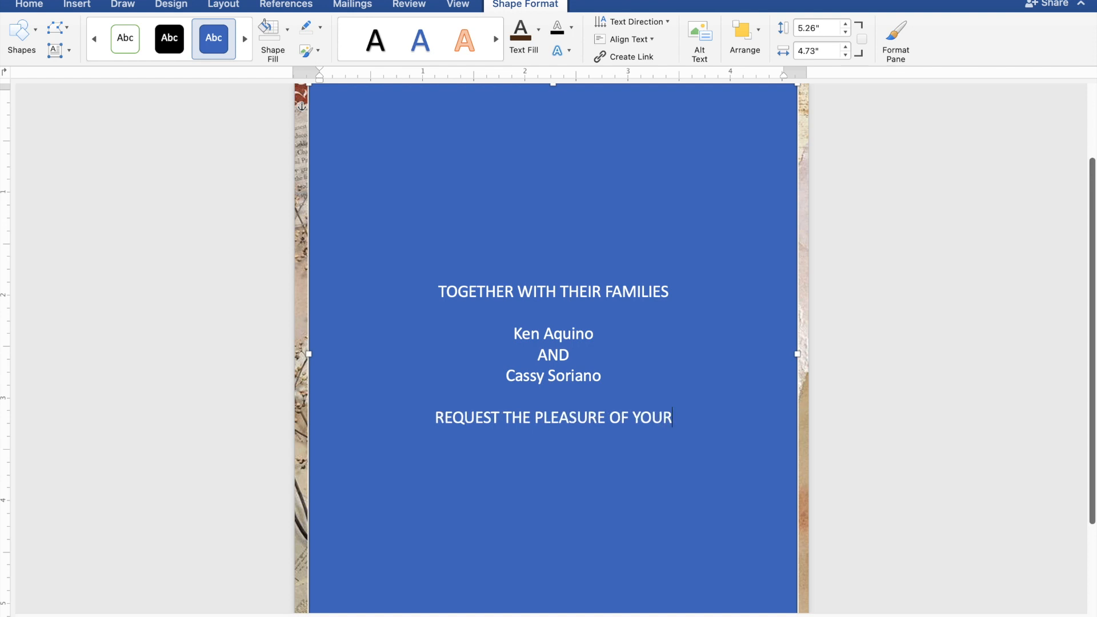
text( PRES)
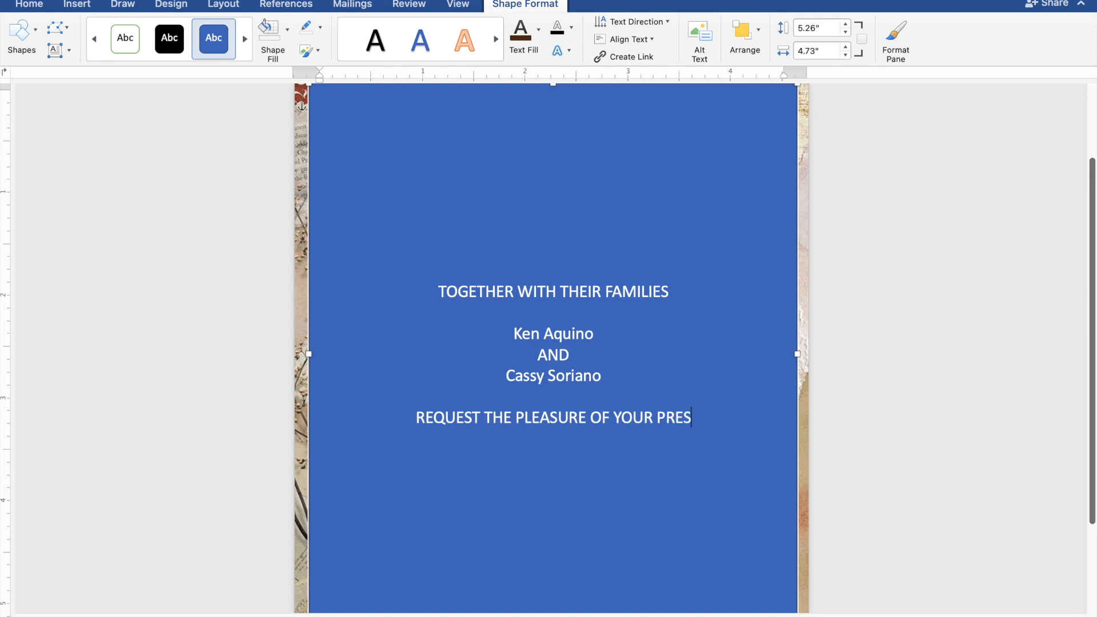
text(ENC)
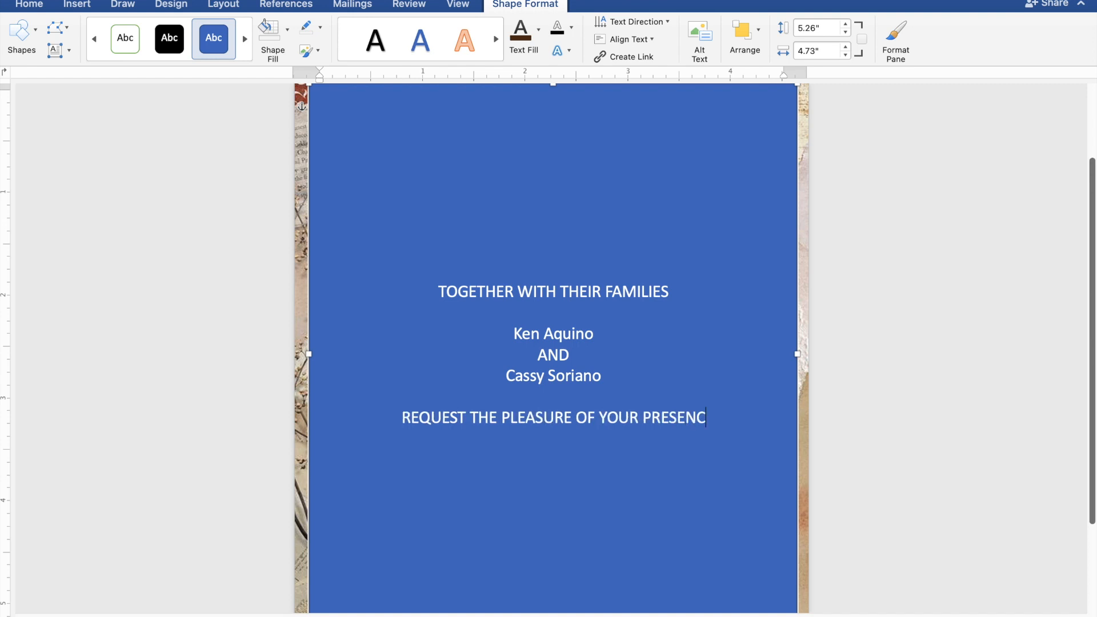
text(E)
Step: Add the line AS THEY JOYFULLY UNITE IN MARRIAGE directly below the request line
key(Return)
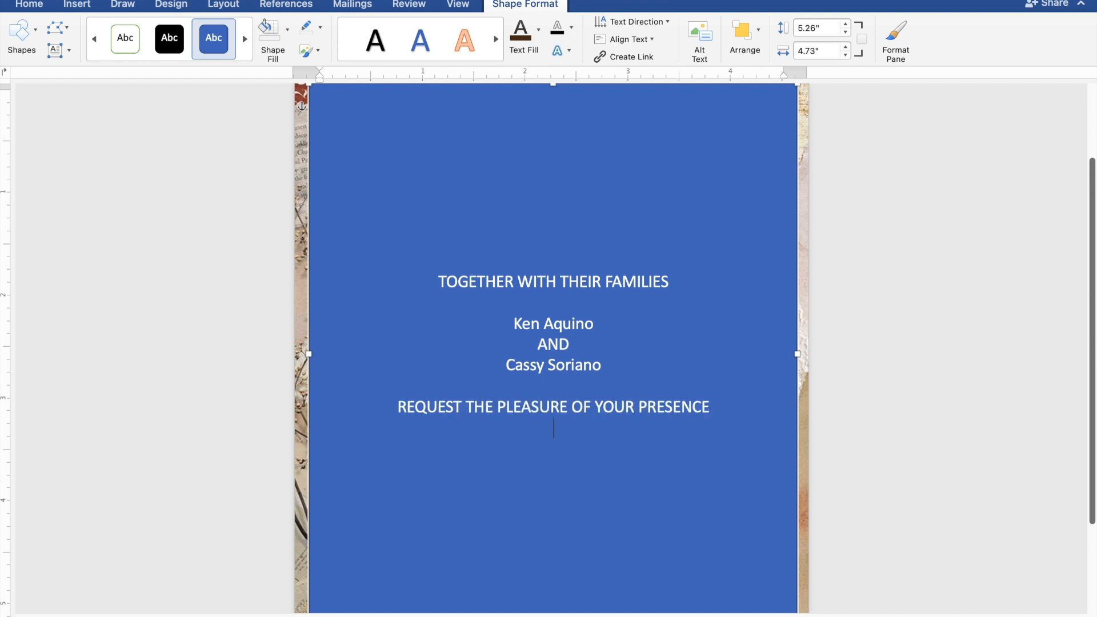
text(AS THEY JOY)
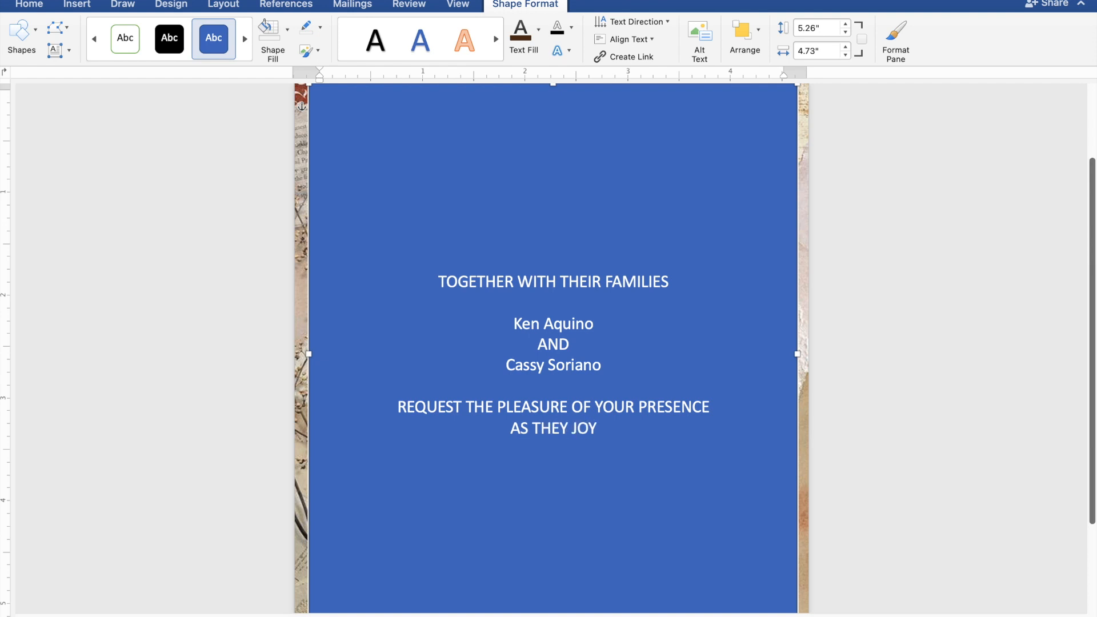
text(FU)
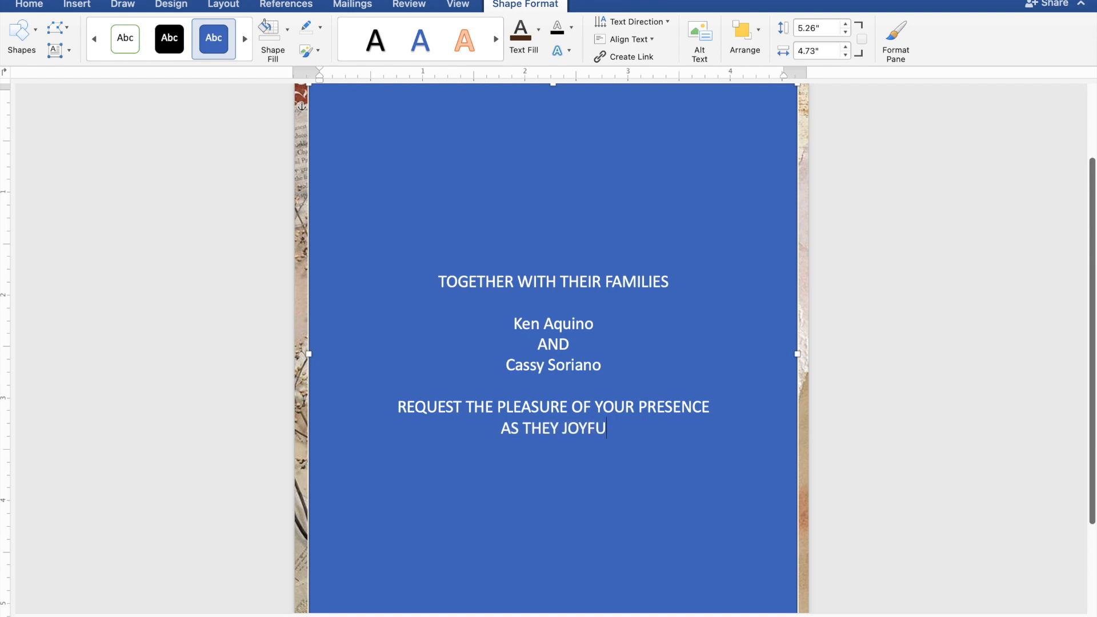
text(LLY)
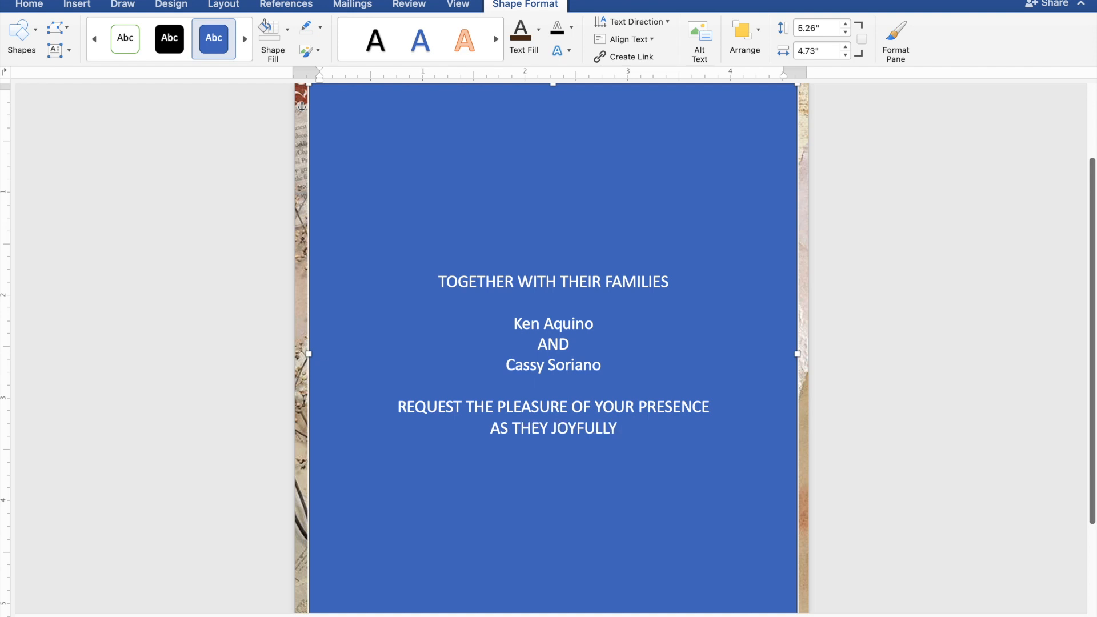
text( UN)
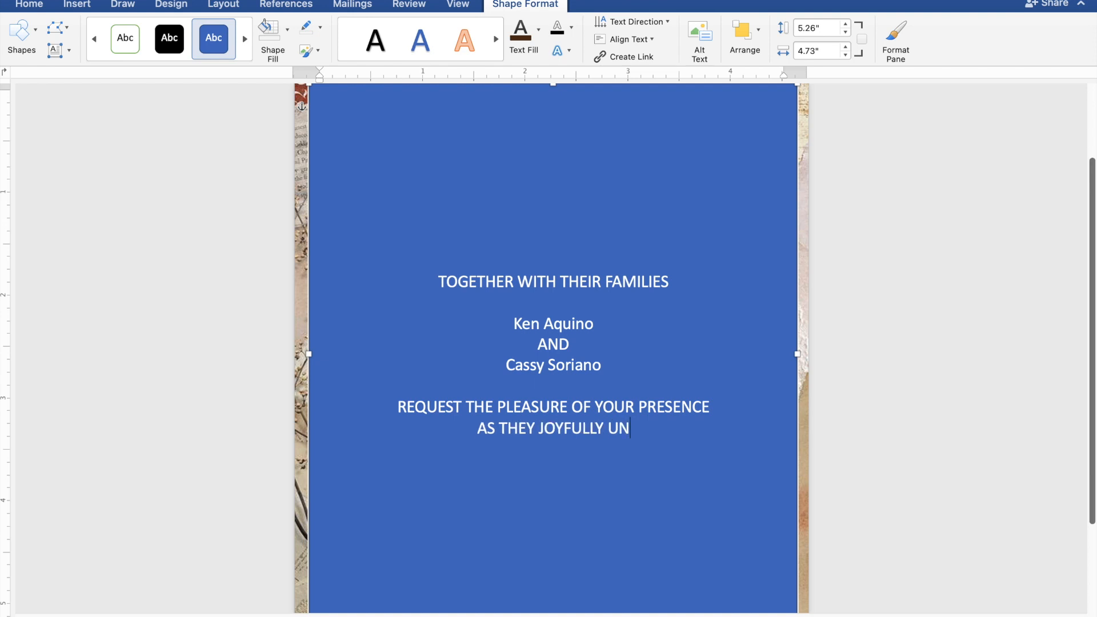
text(ITE)
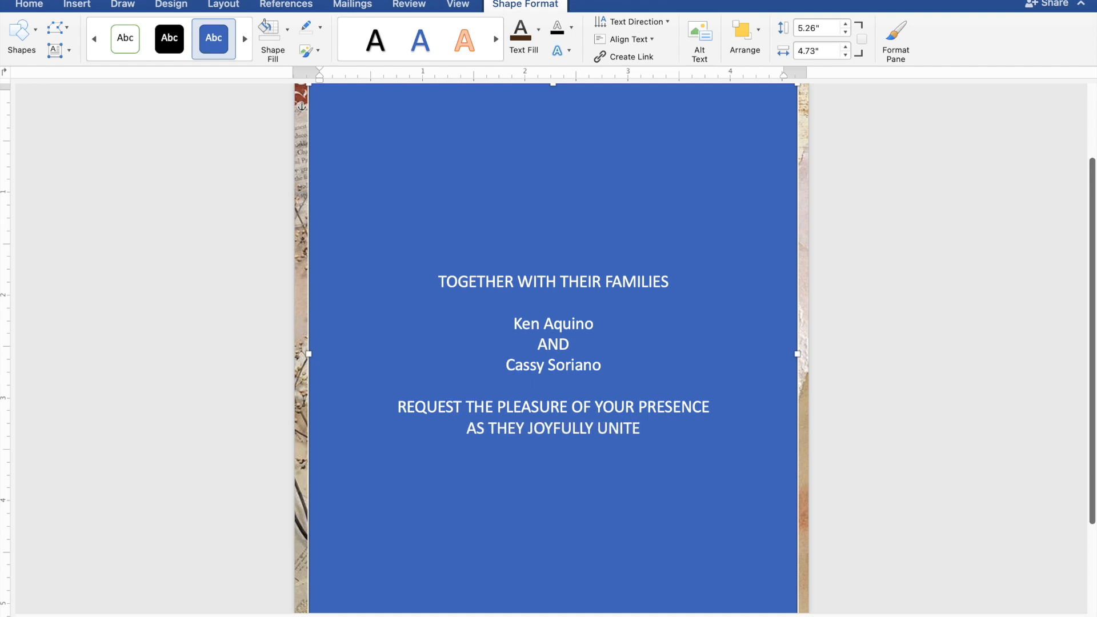
text( I)
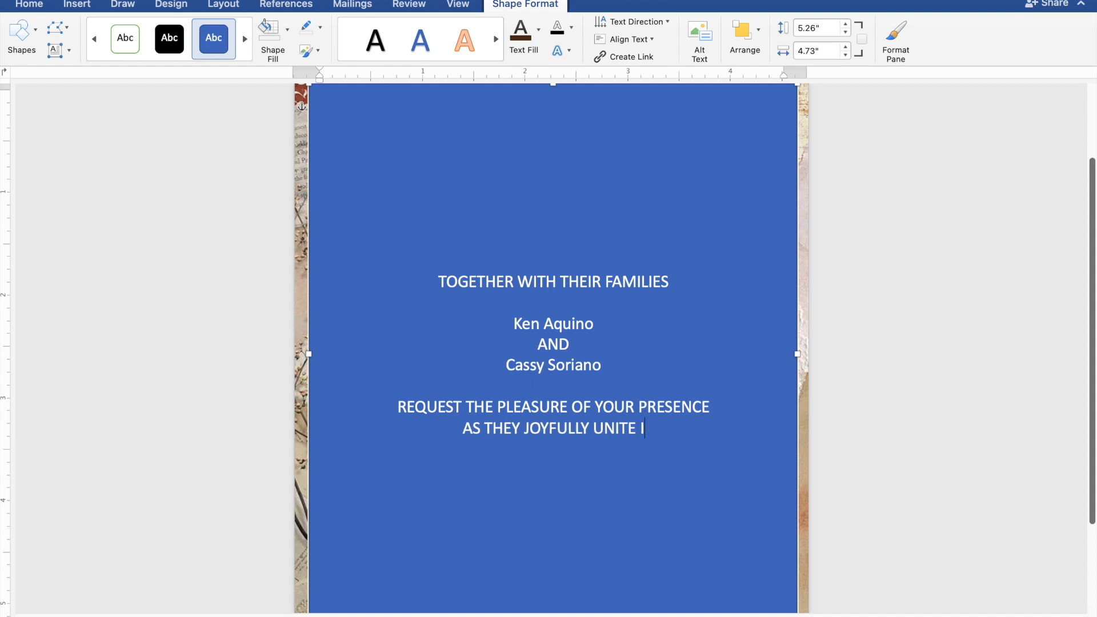
text(N M)
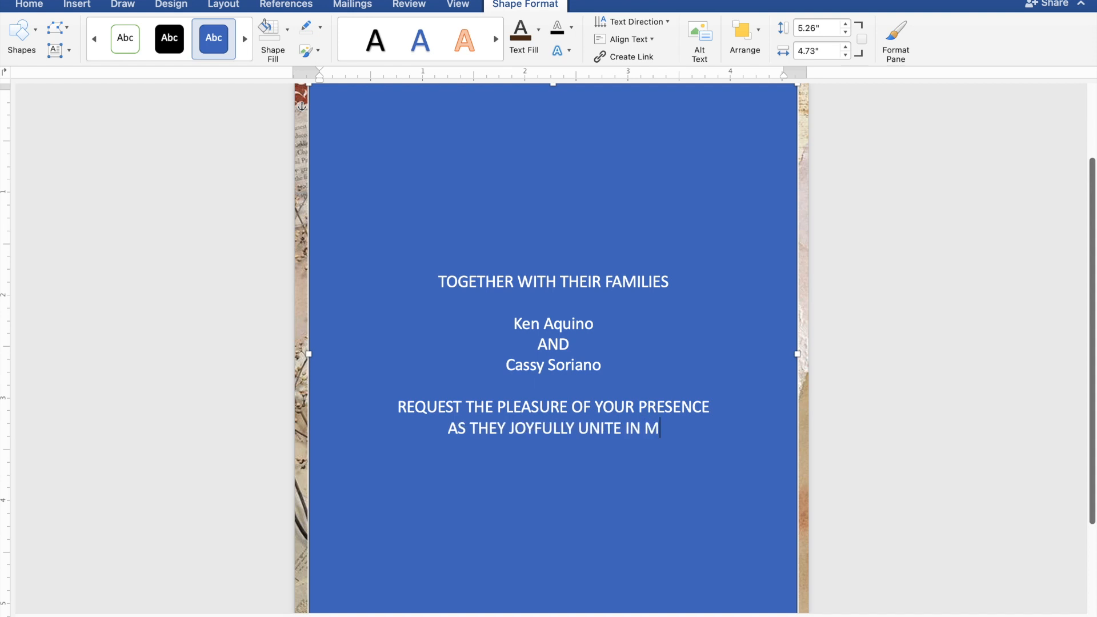
text(ARRIAGE)
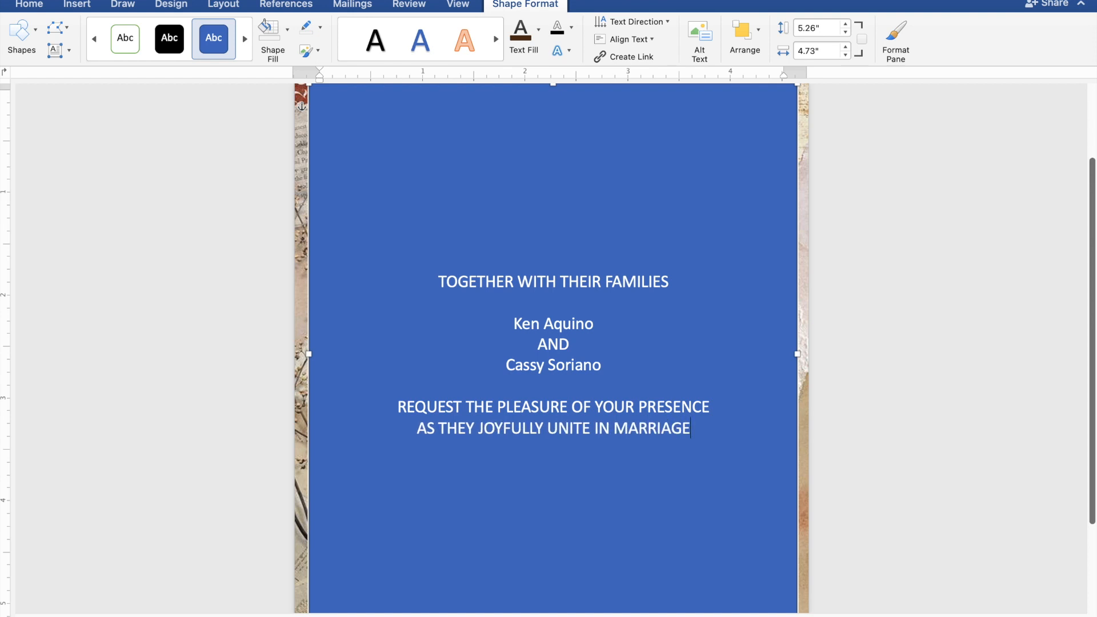
Step: Leave a blank line under the marriage line and enter the wedding day as SUNDAY
key(Return)
key(Return)
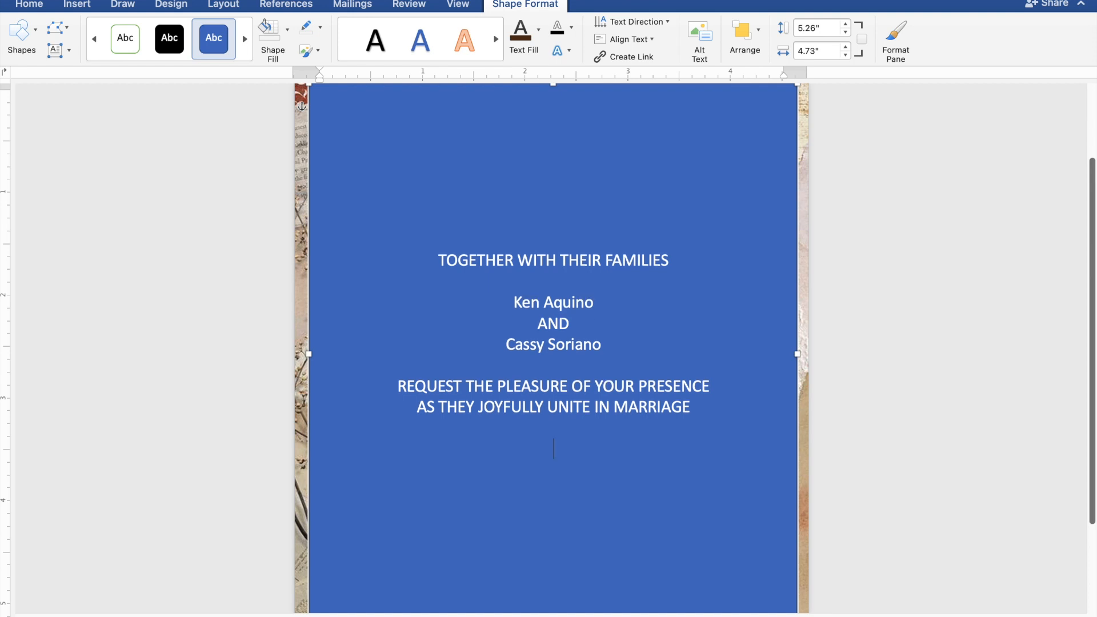
text(SU)
text(N)
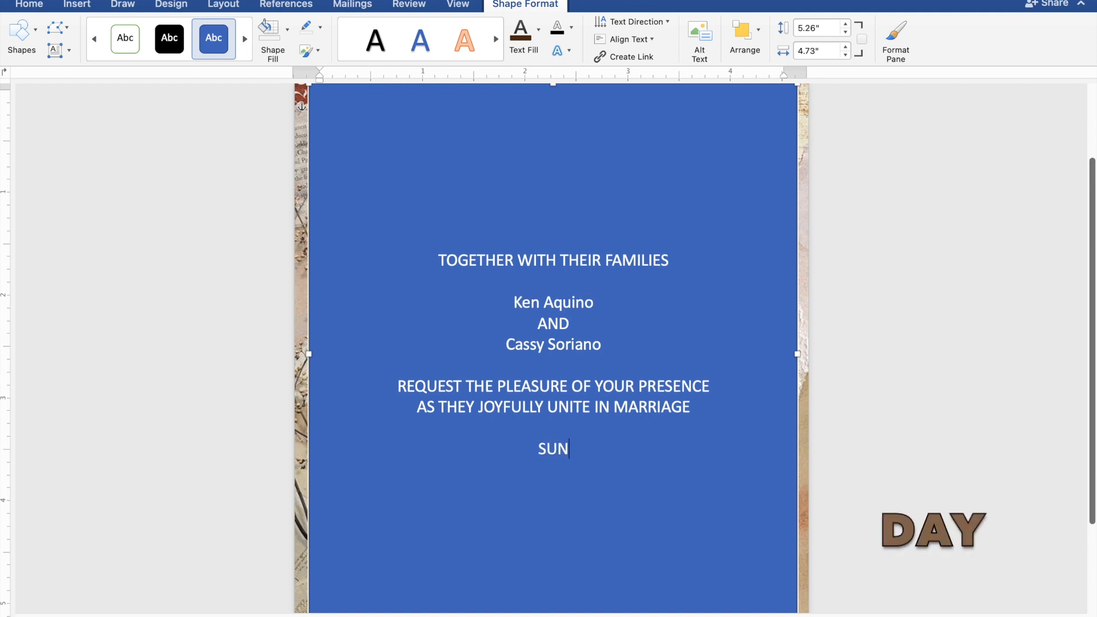
text(DAY)
Step: Enter the wedding date FEBRUARY 25, 2024 on the line below the day
key(Return)
text(F)
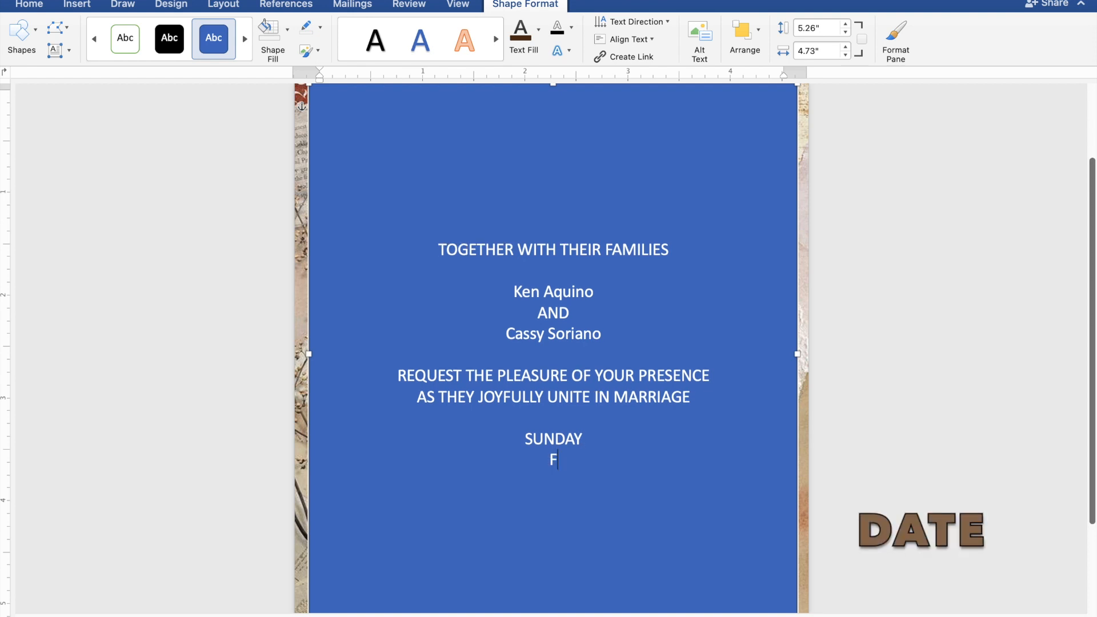
text(EBRUARY)
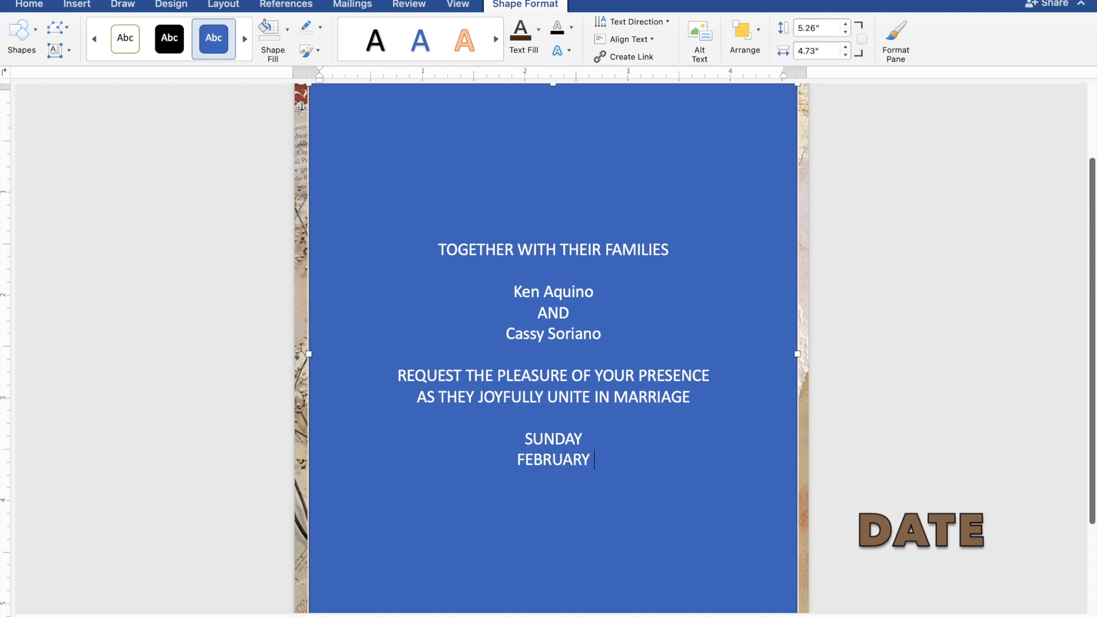
text( 25, 2)
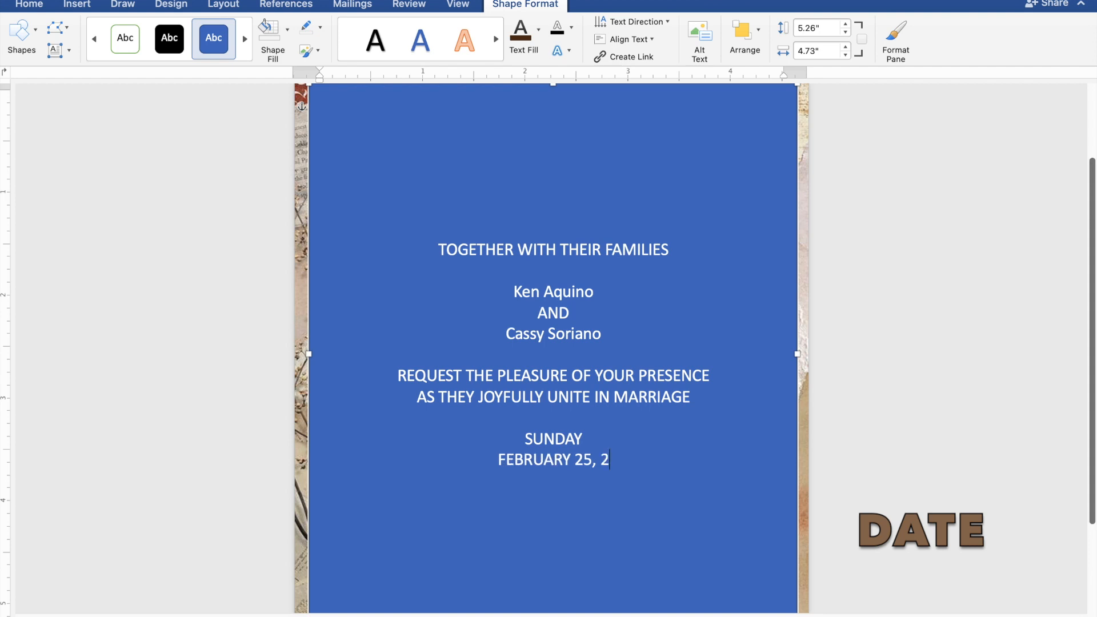
text(024)
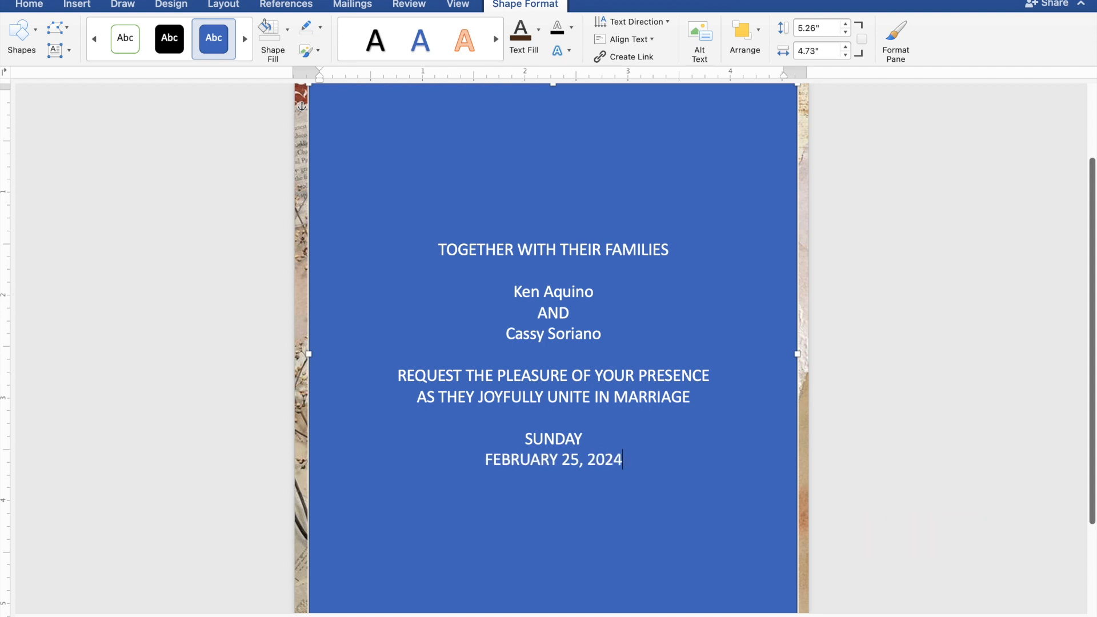
Step: Enter the ceremony time as 10:00 IN THE MORNING on the line below the date
key(Return)
text(1)
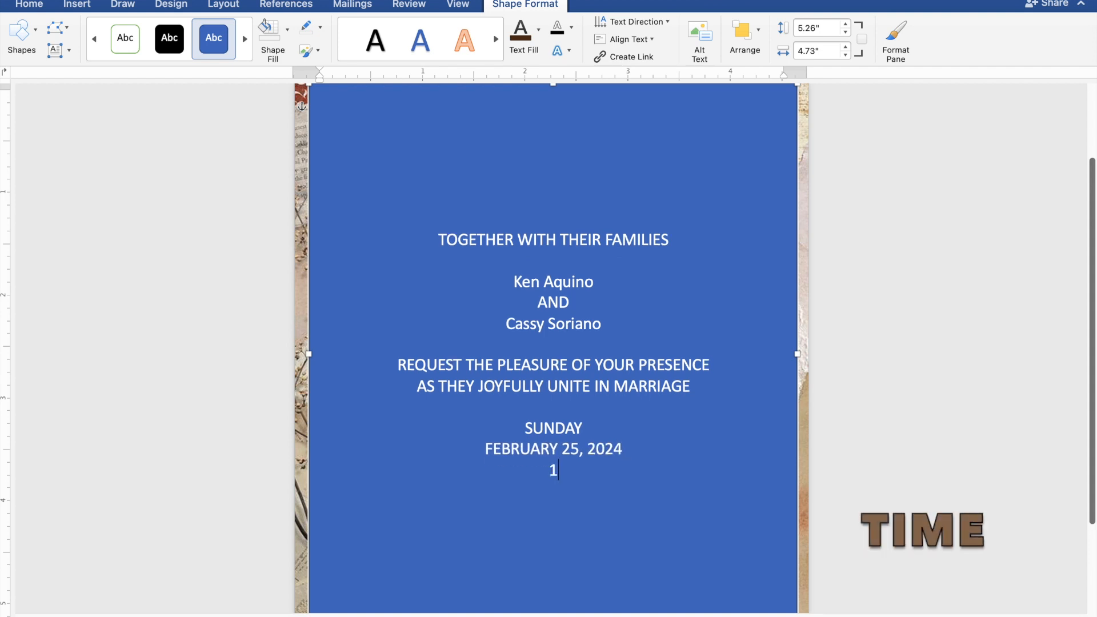
text(0:00 IN THE )
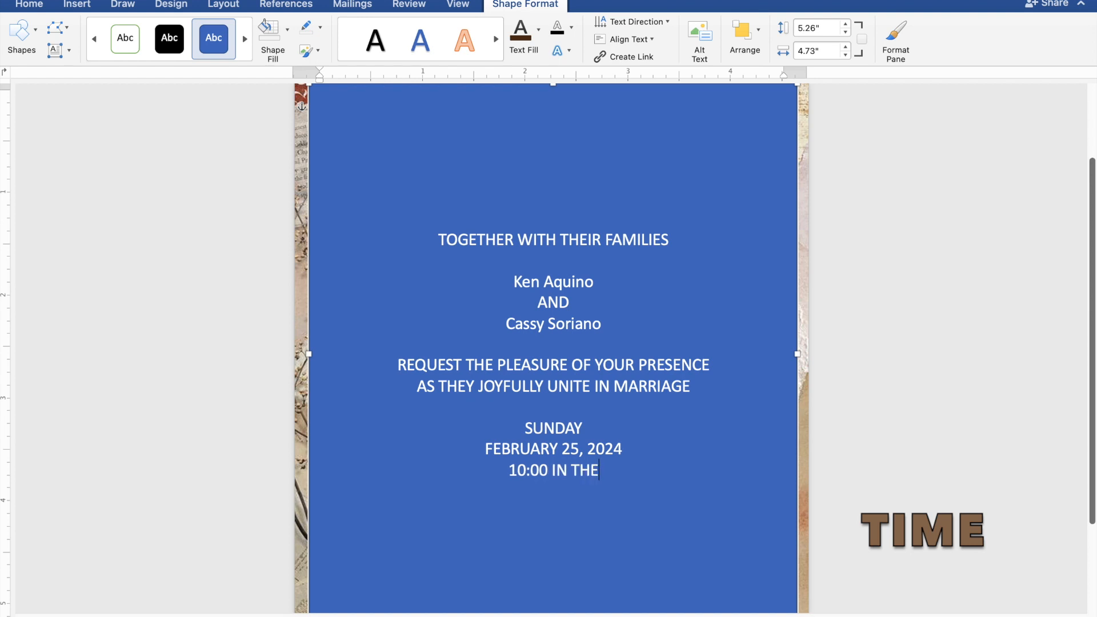
text(MO)
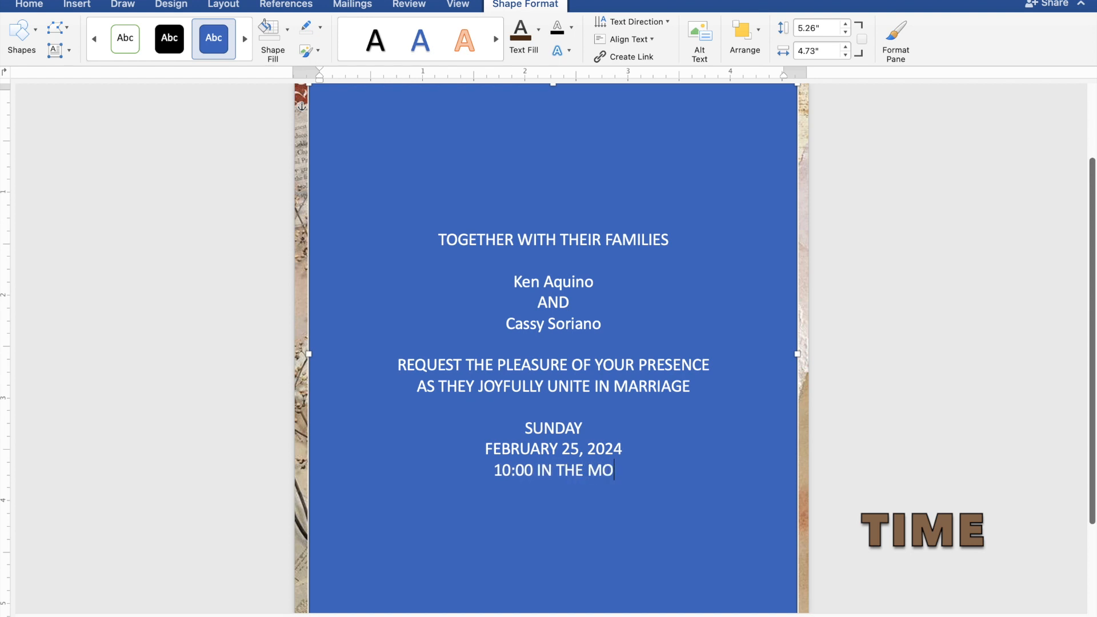
text(RNI)
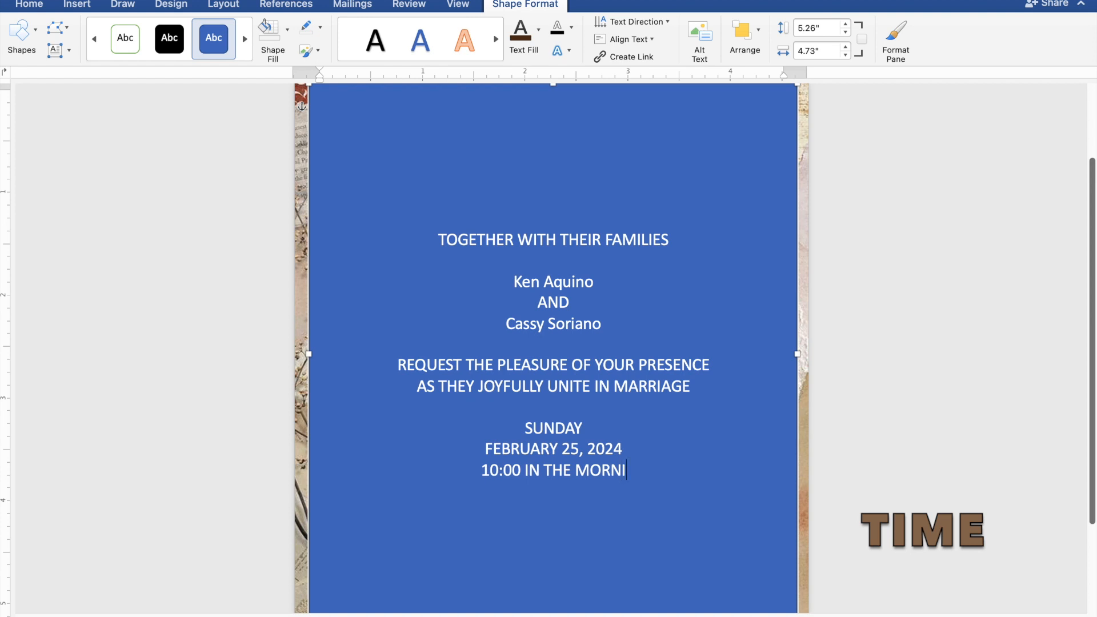
text(NG)
Step: Add the church name ST. THOMAS AQUINAS PARISH CHURCH on a new line below the ceremony time
key(Return)
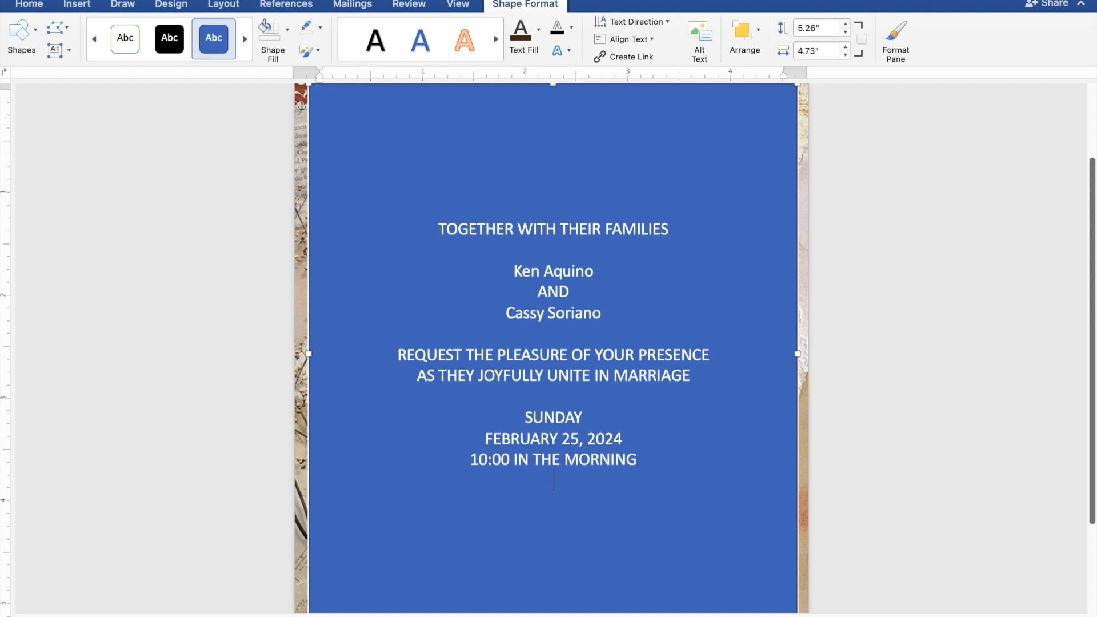
text(ST)
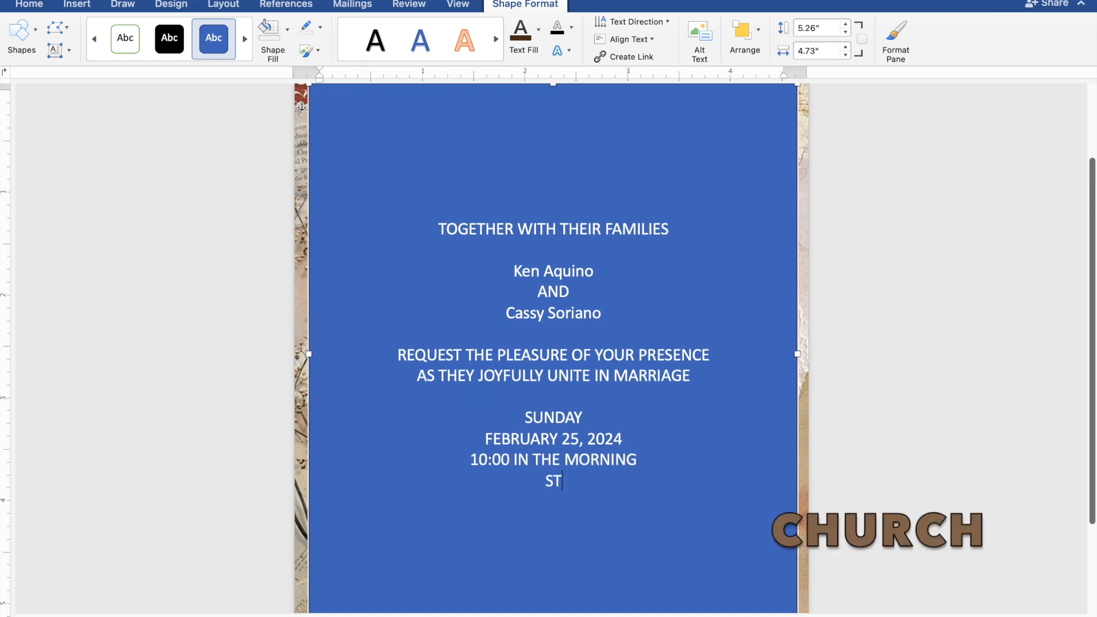
text(. THOMAS)
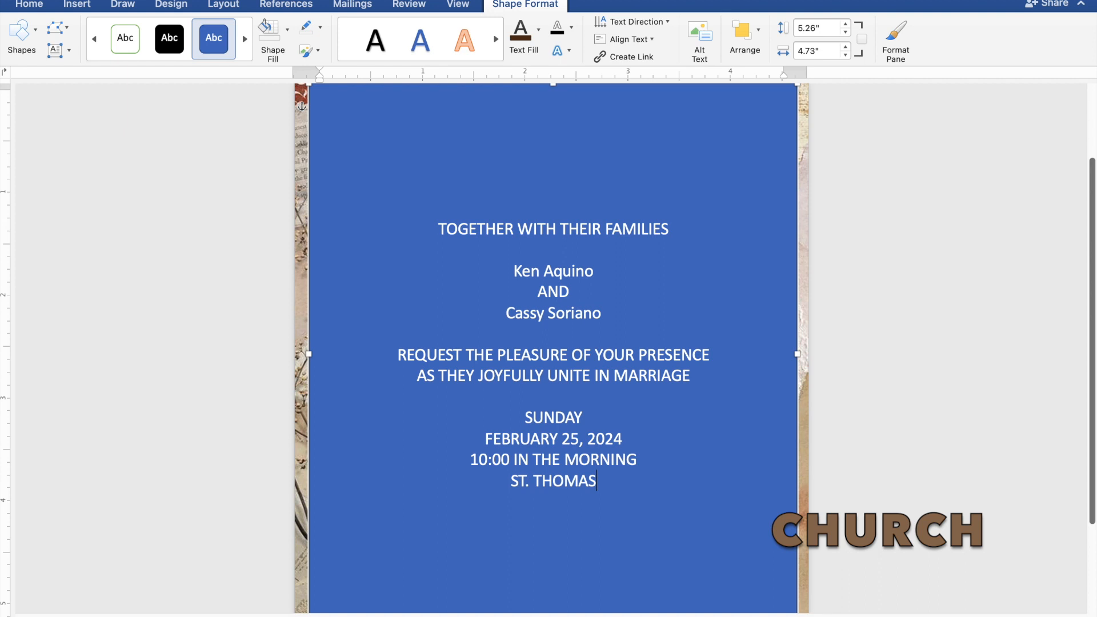
text( AQ)
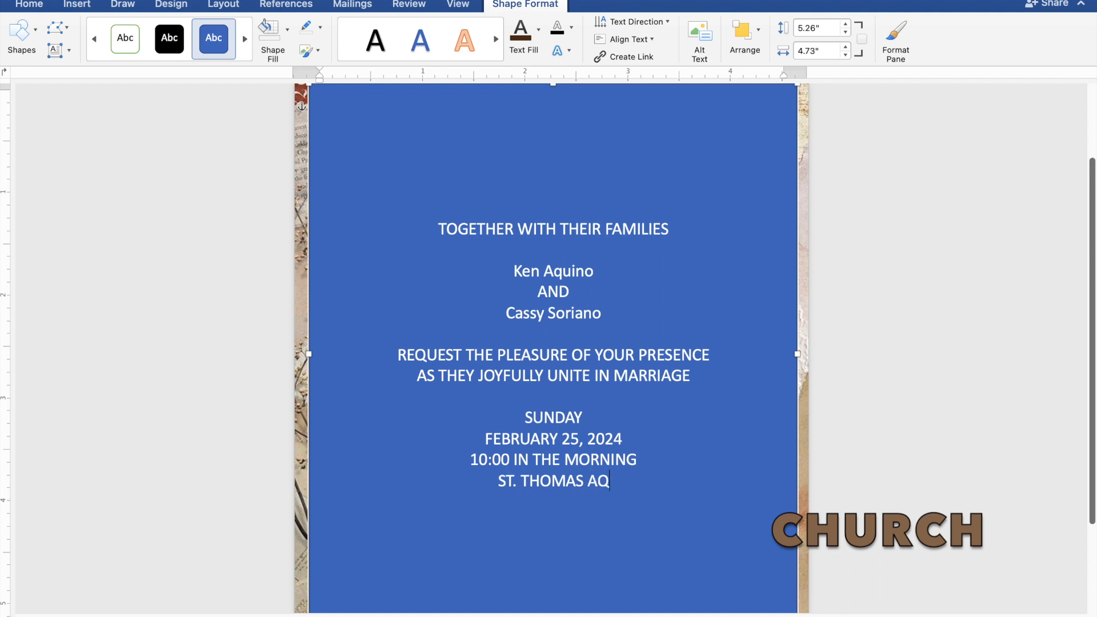
text(UIN)
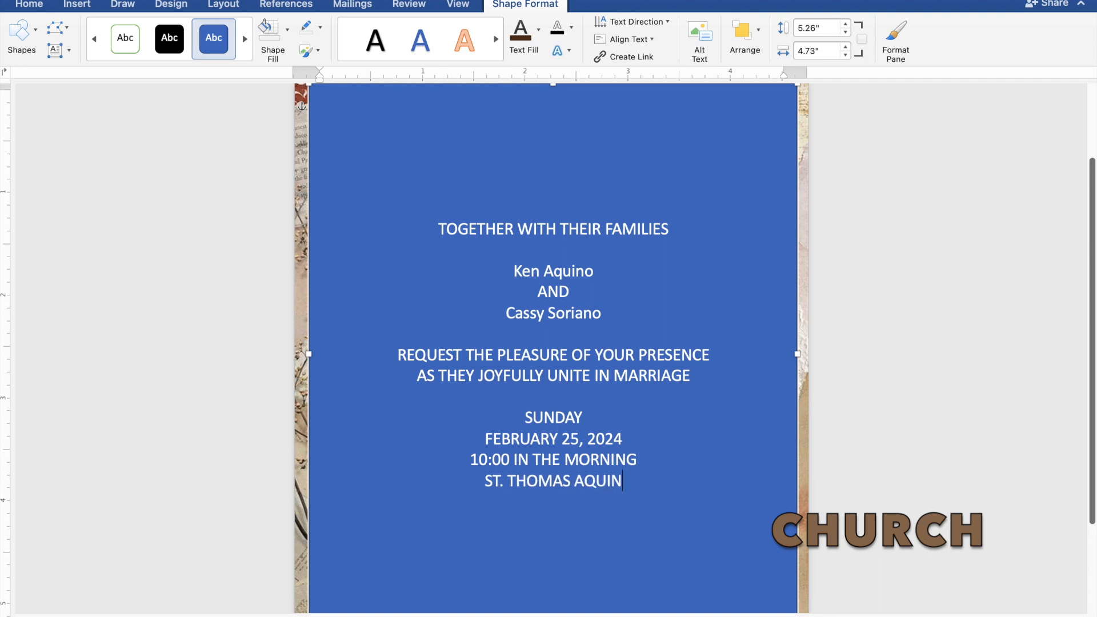
text(AS )
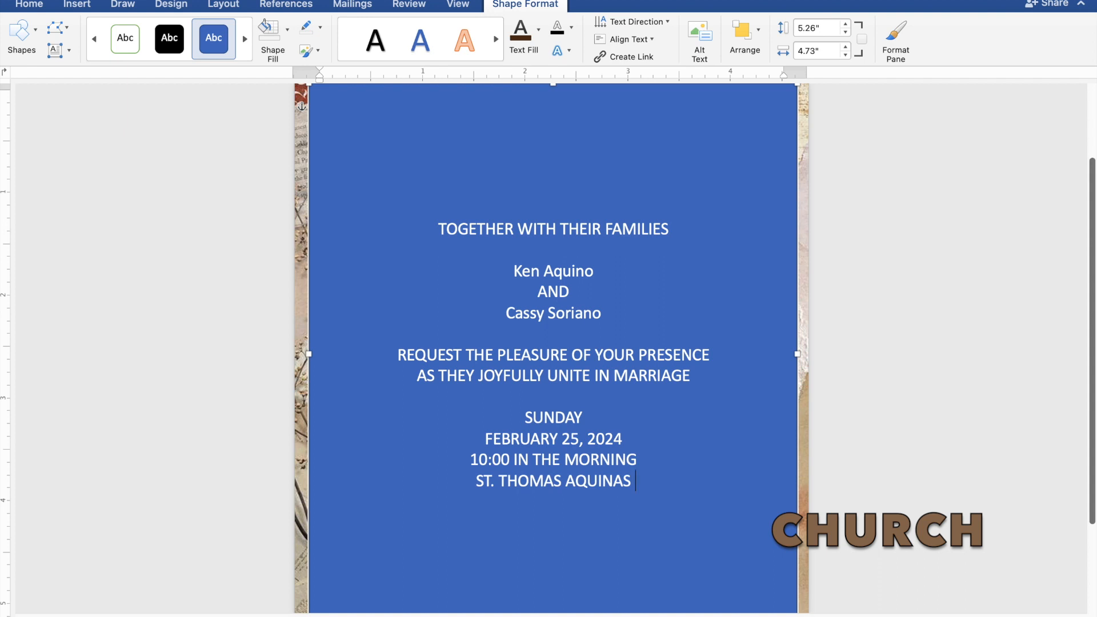
text(PAR)
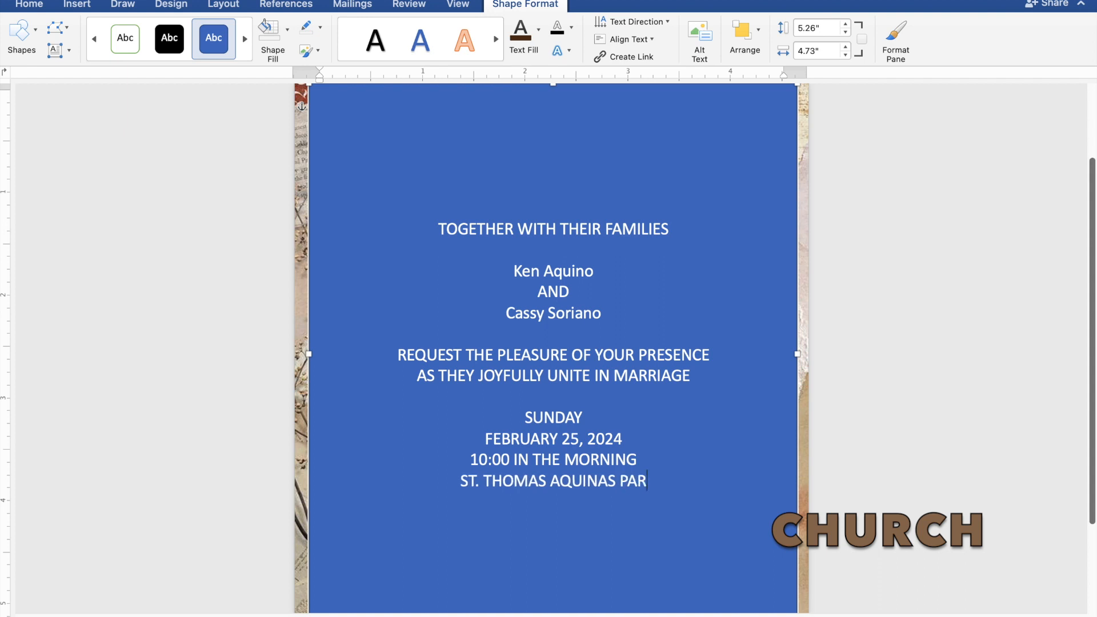
text(ISH)
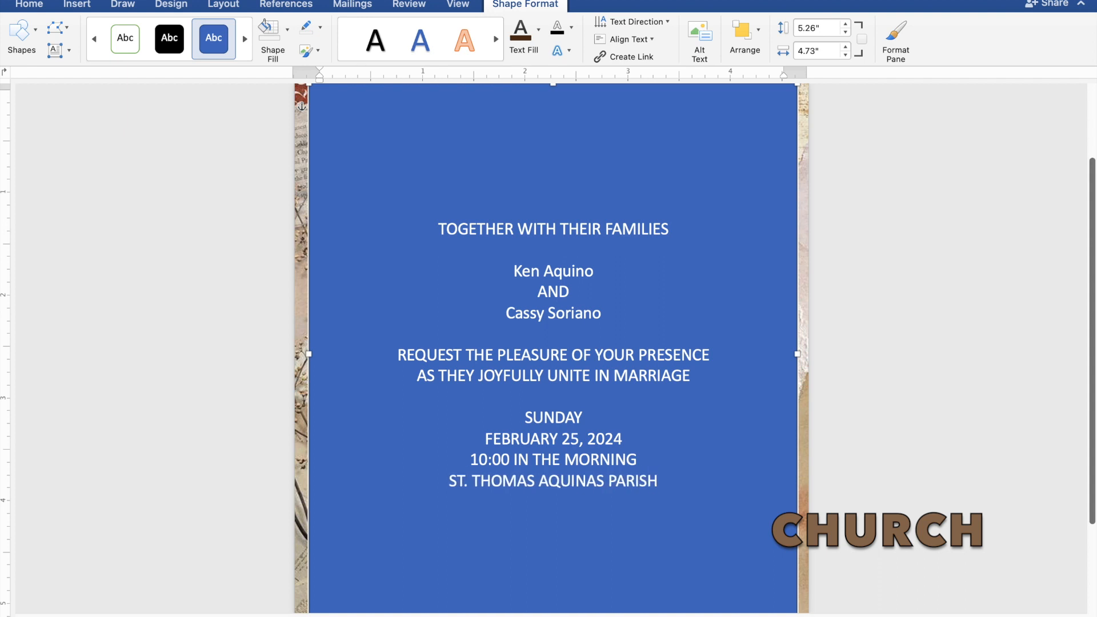
text( CH)
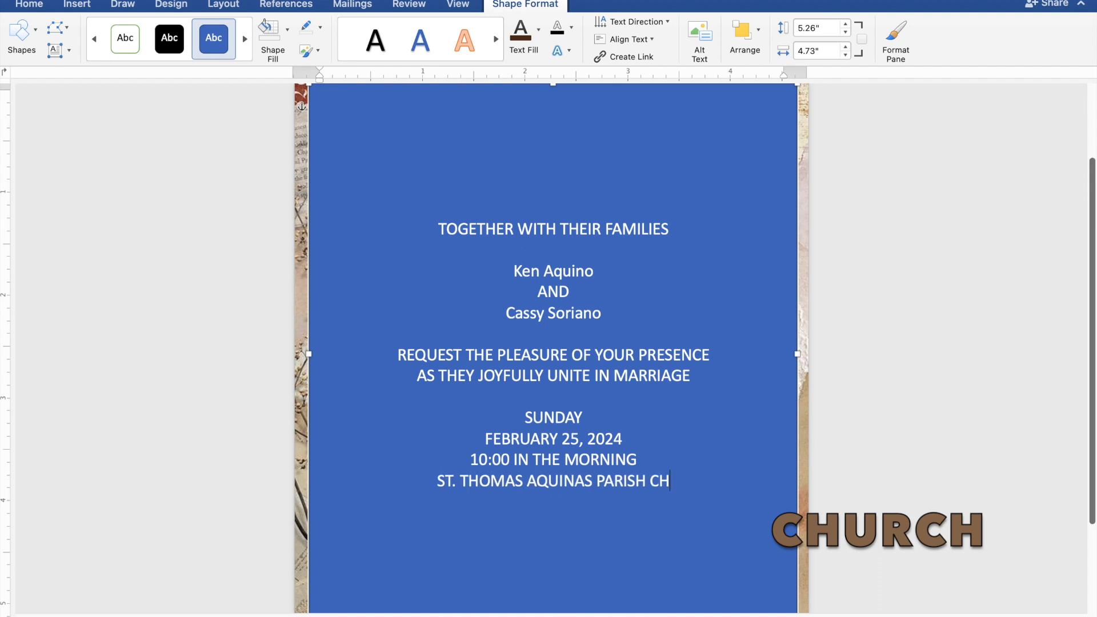
text(URCH)
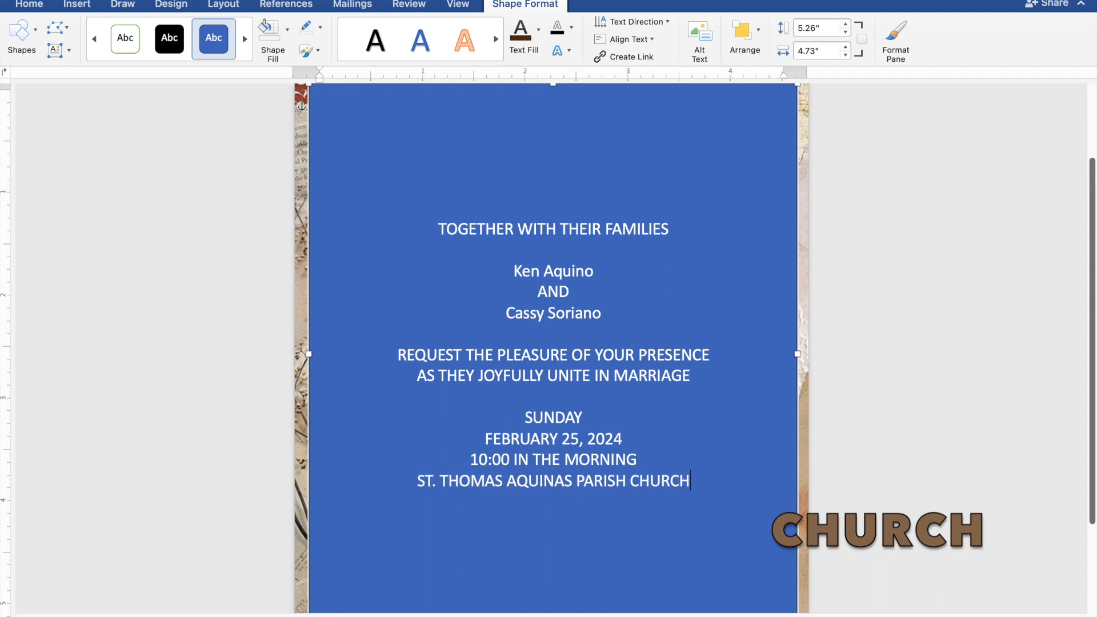
Step: Enter the venue location MANGALDAN, PANGASINAN on the line below the church name
key(Return)
text(M)
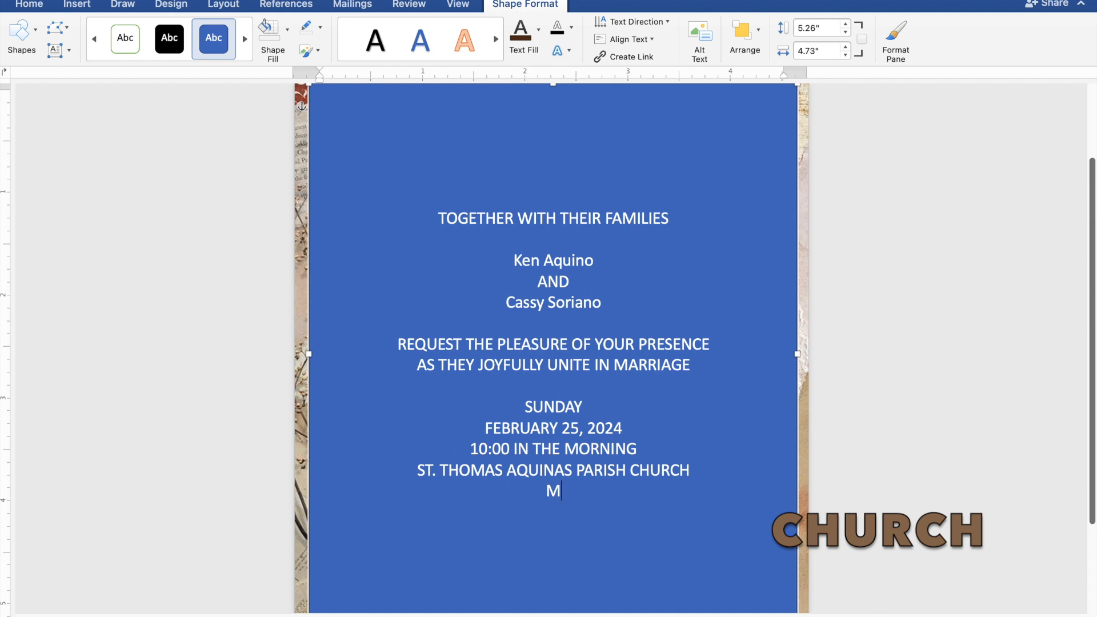
text(ANGALDAN)
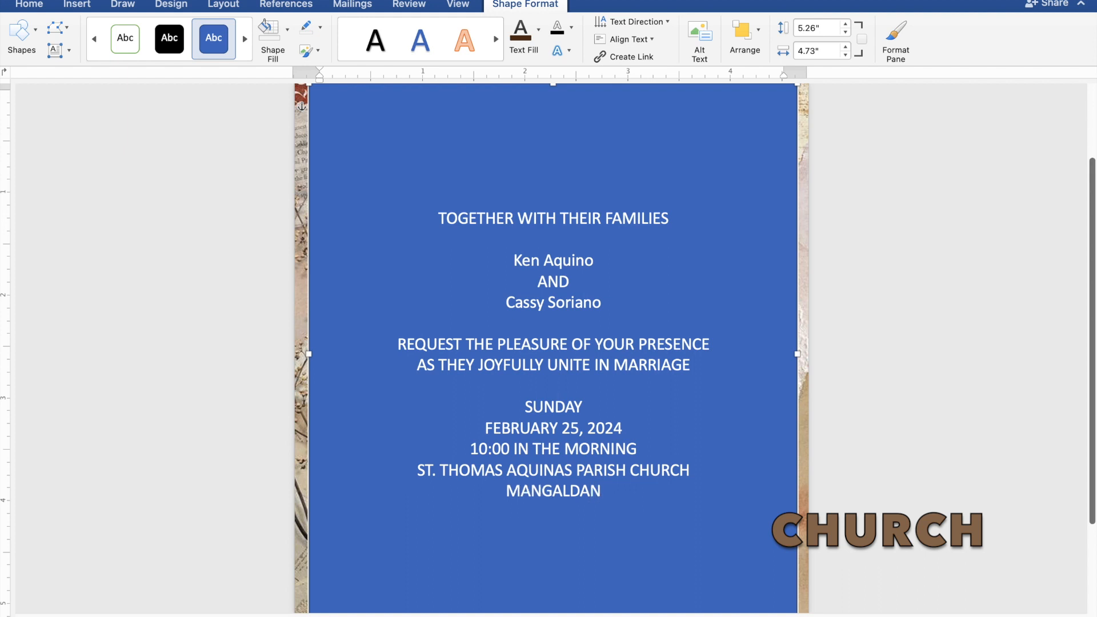
text(, PANG)
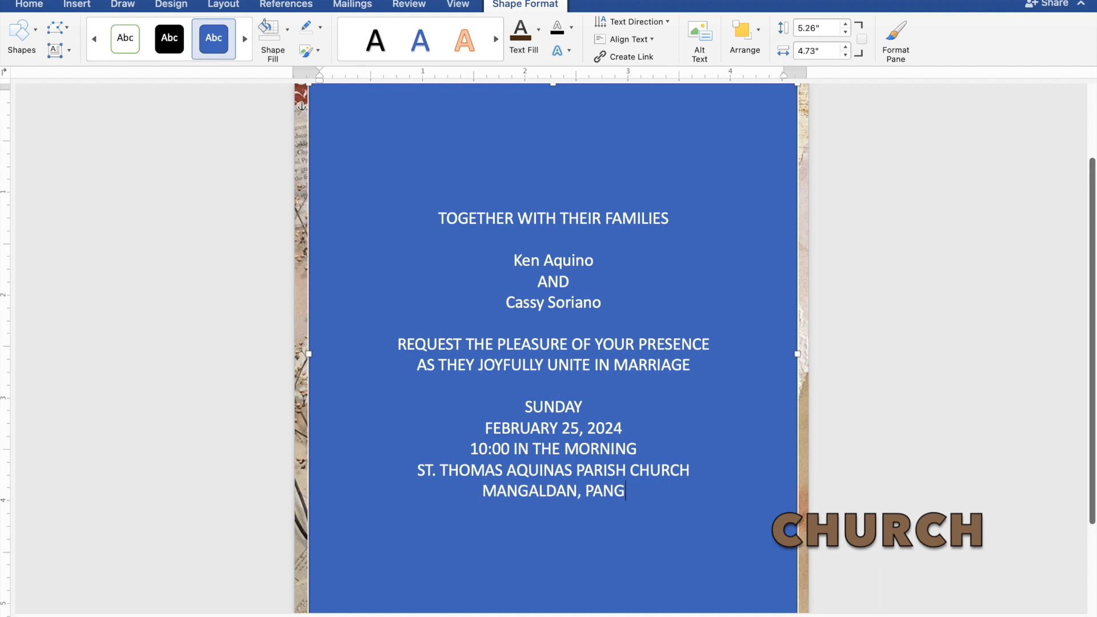
text(ASI)
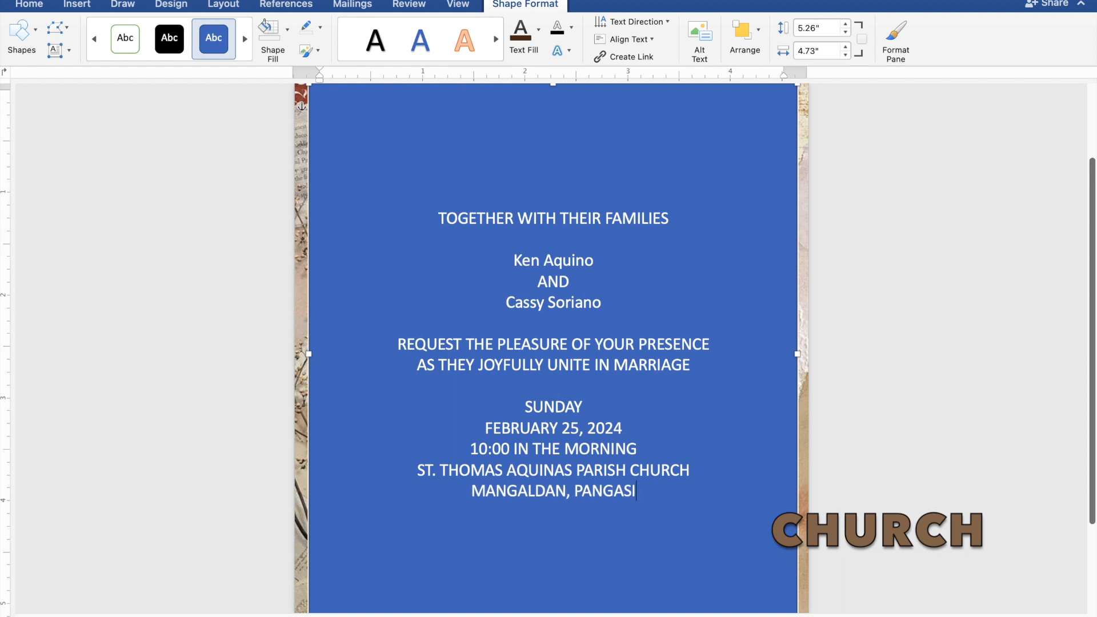
text(NAN)
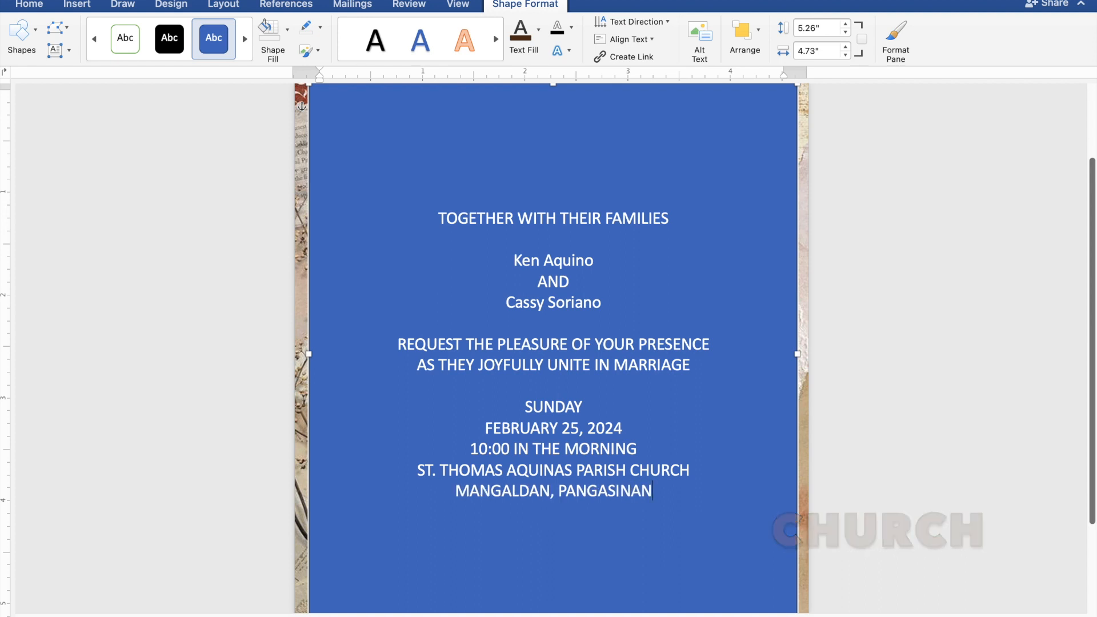
Step: Leave a blank line under the venue location and add the closing line Reception to follow
key(Return)
key(Return)
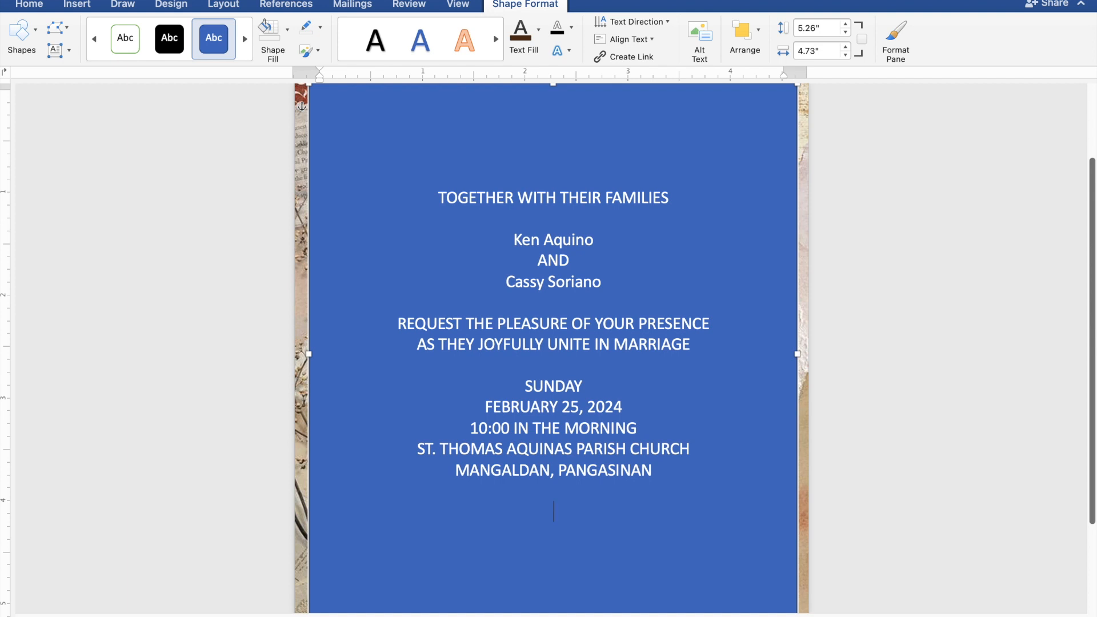
text(Reception to fol)
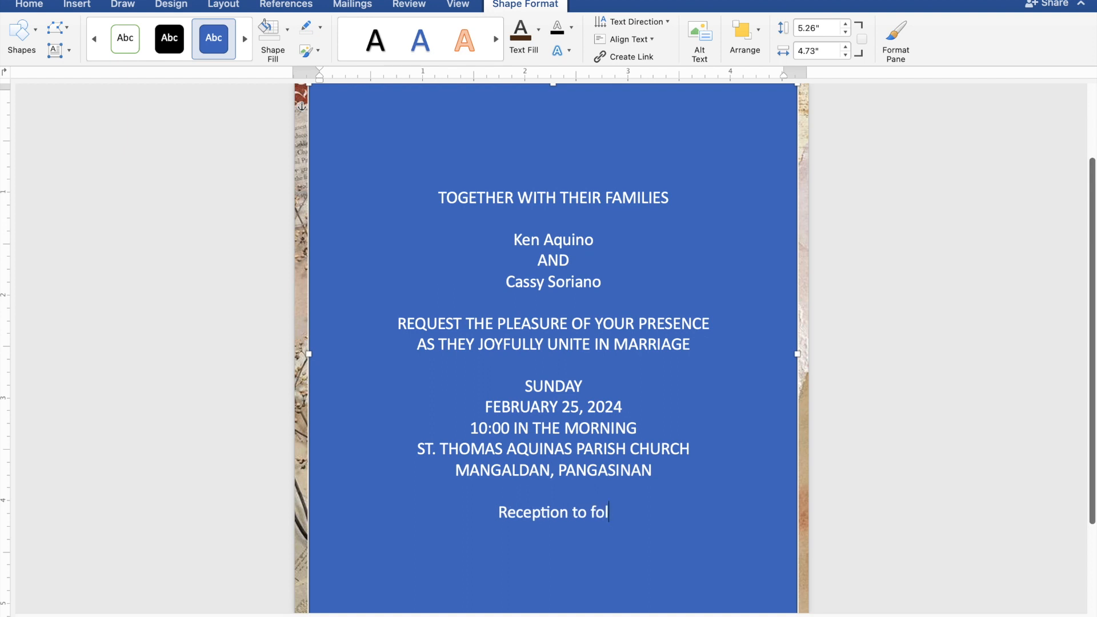
text(lo)
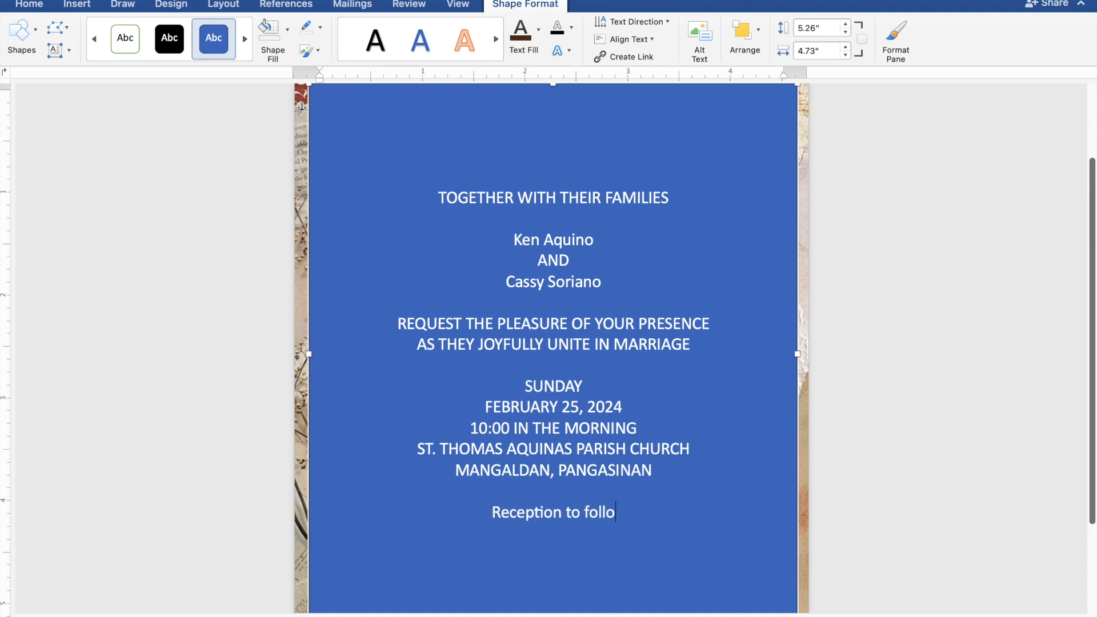
text(w)
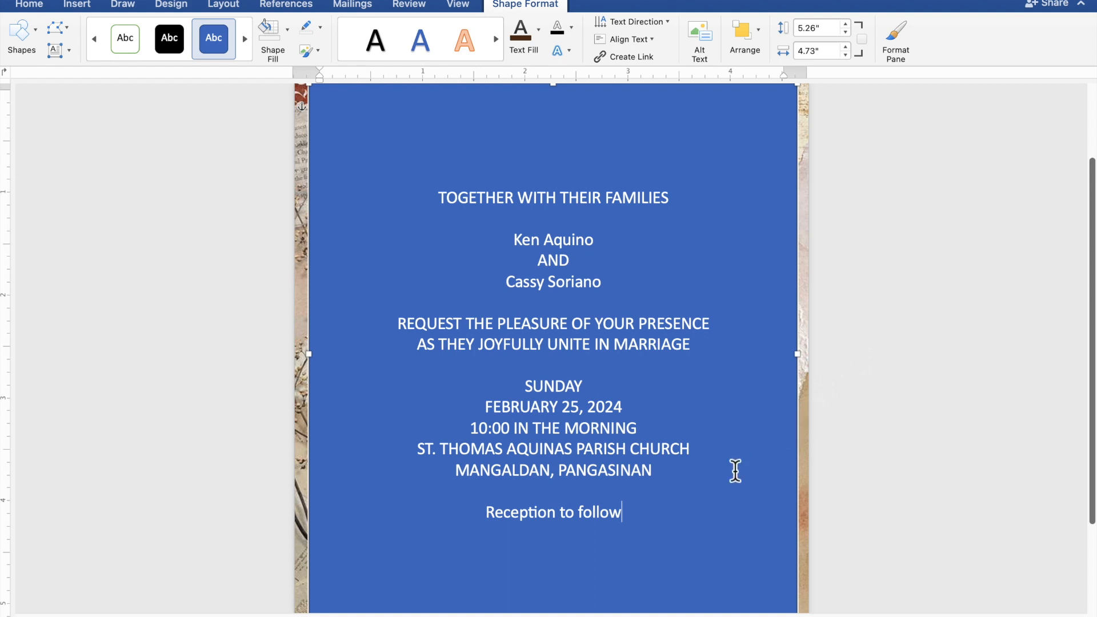
Step: Select all the invitation text and set its rectangle to no fill and no outline
drag(634, 516, 437, 207)
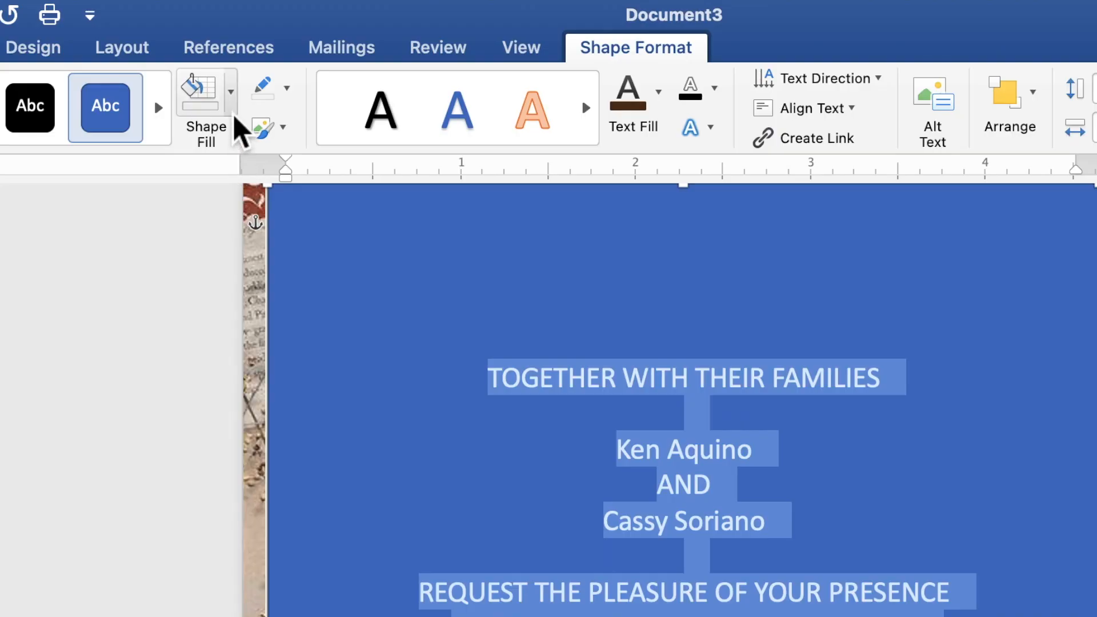
click(232, 111)
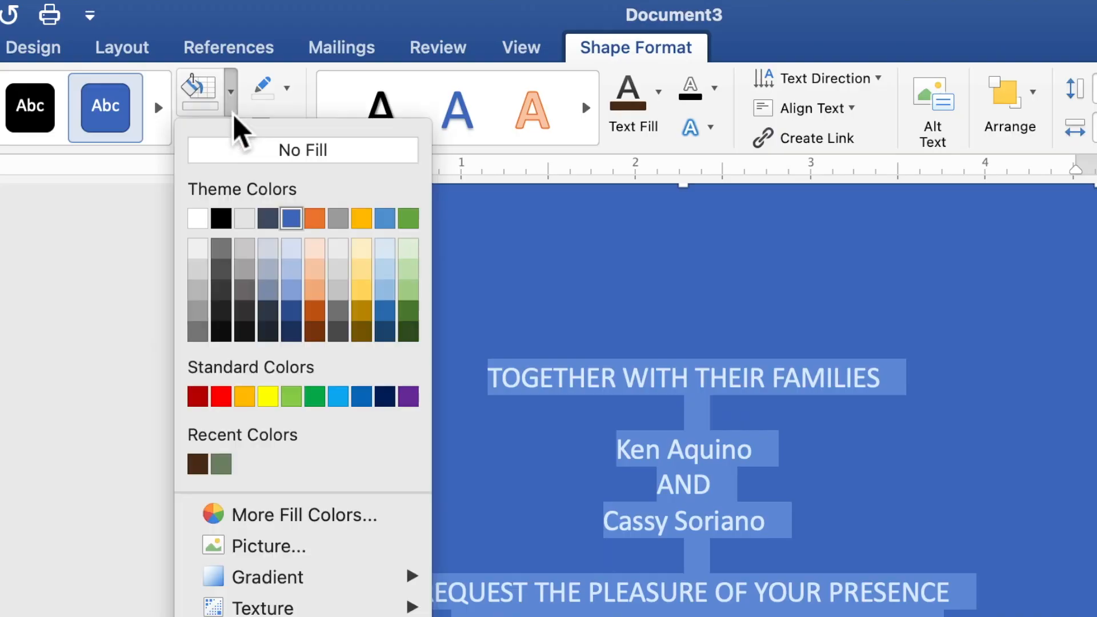
click(247, 166)
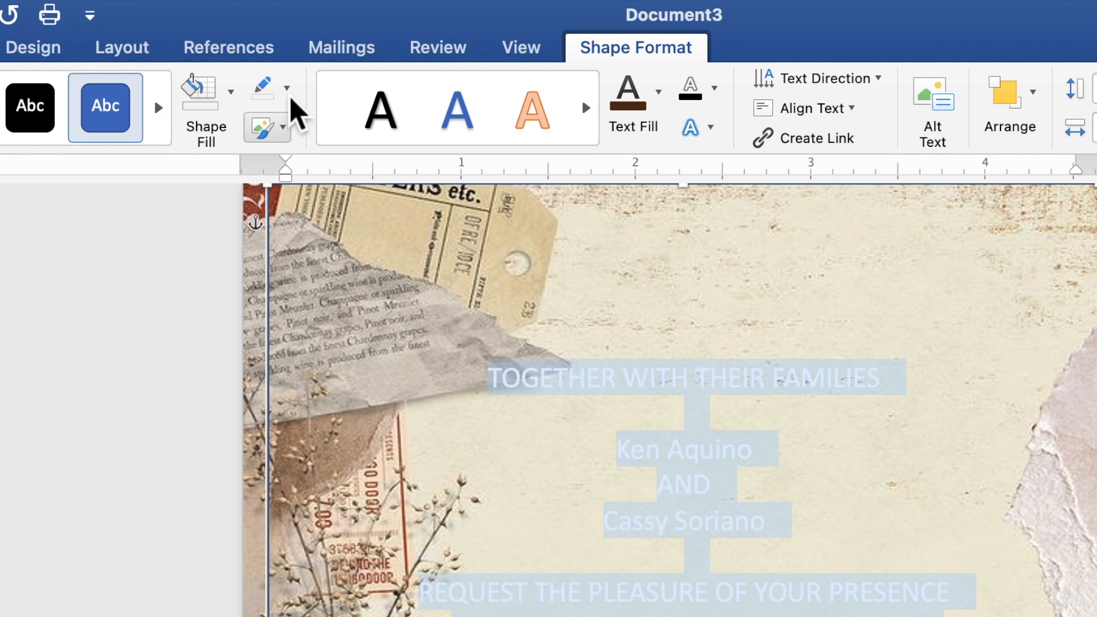
click(289, 98)
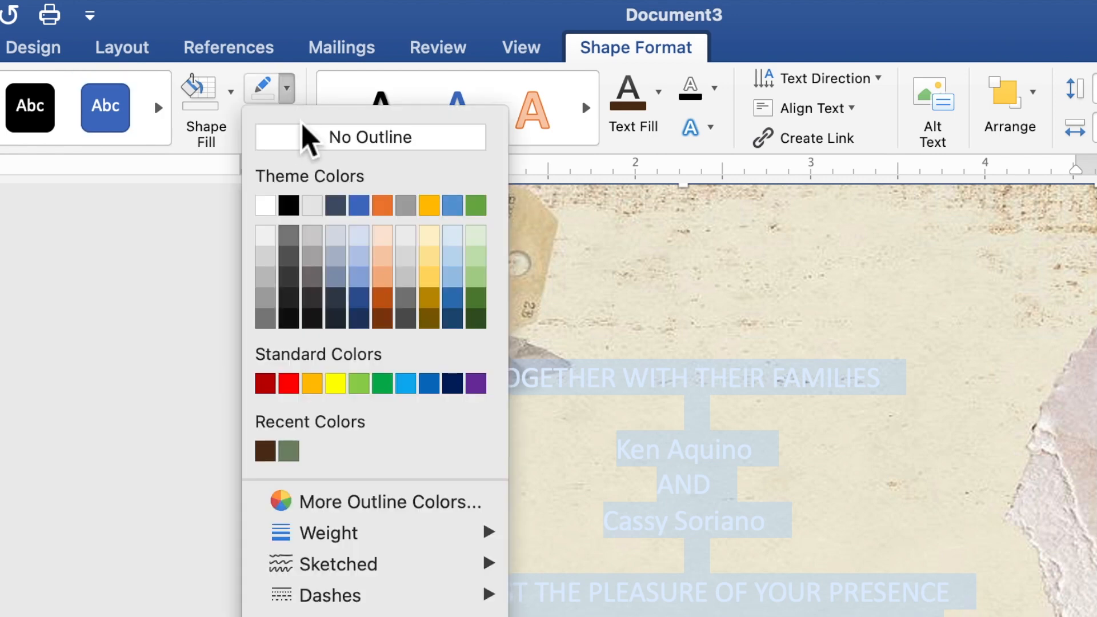
click(305, 140)
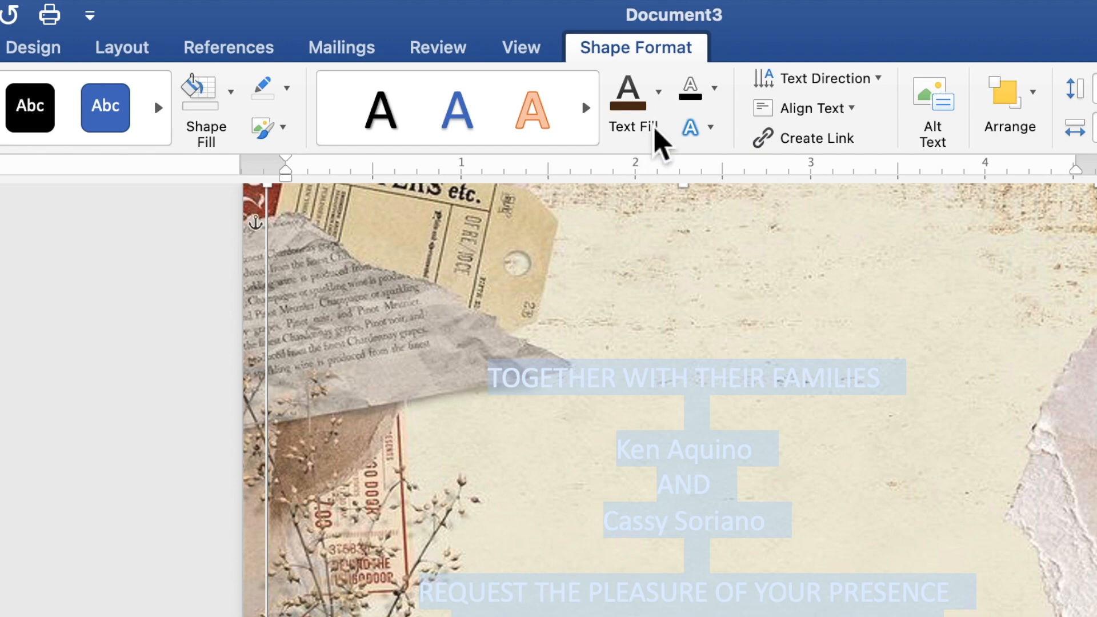
Step: Color the selected invitation text with the recently used dark brown and set its font to Times New Roman
click(657, 107)
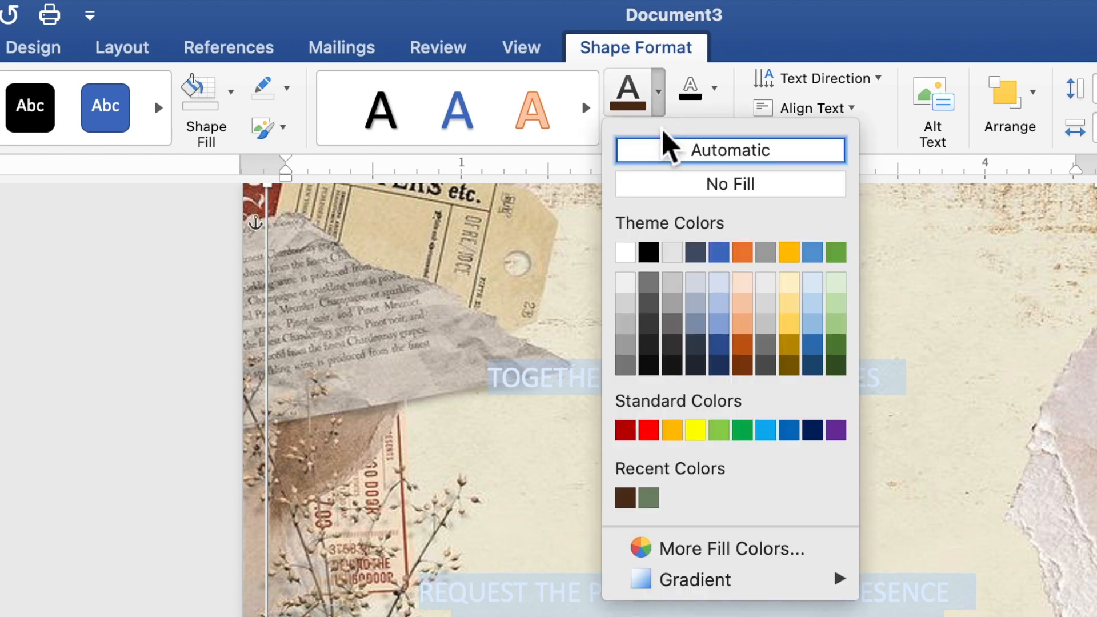
click(625, 498)
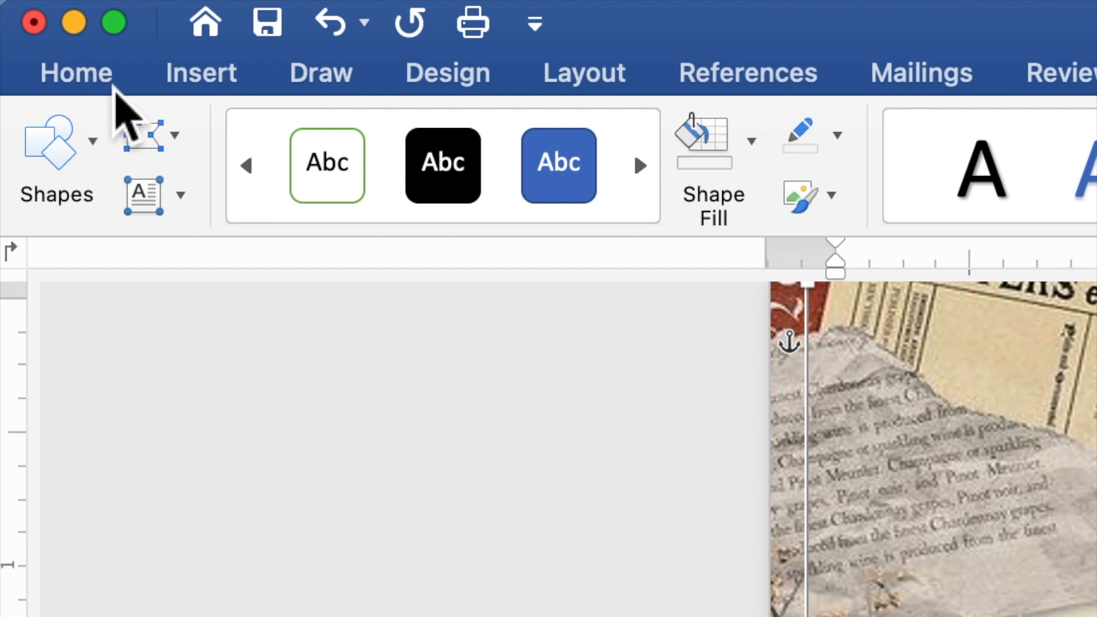
click(111, 87)
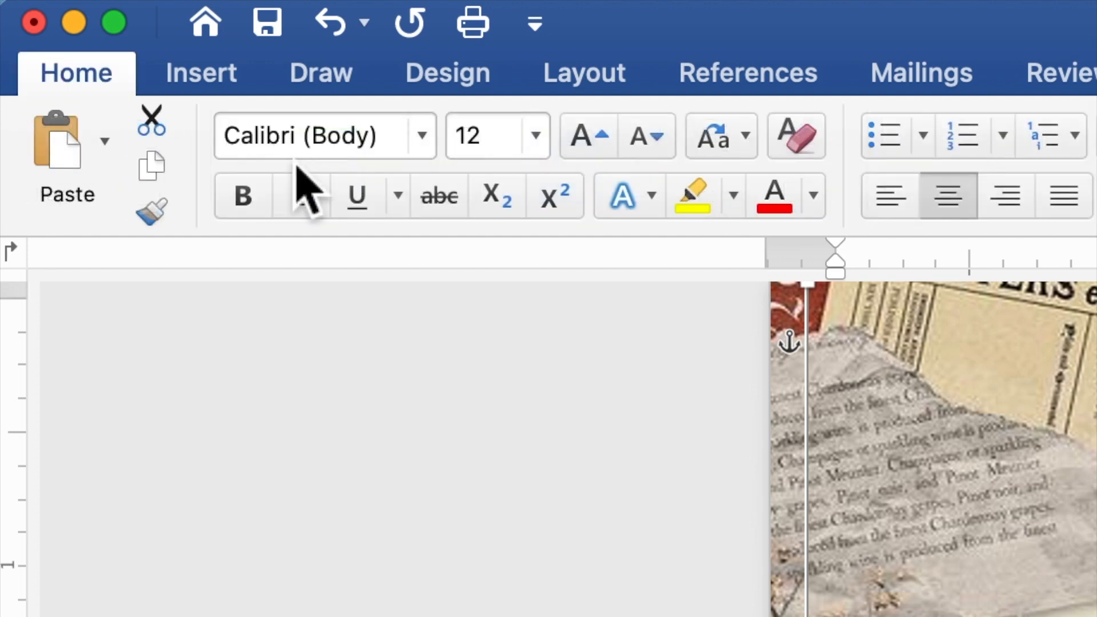
click(420, 153)
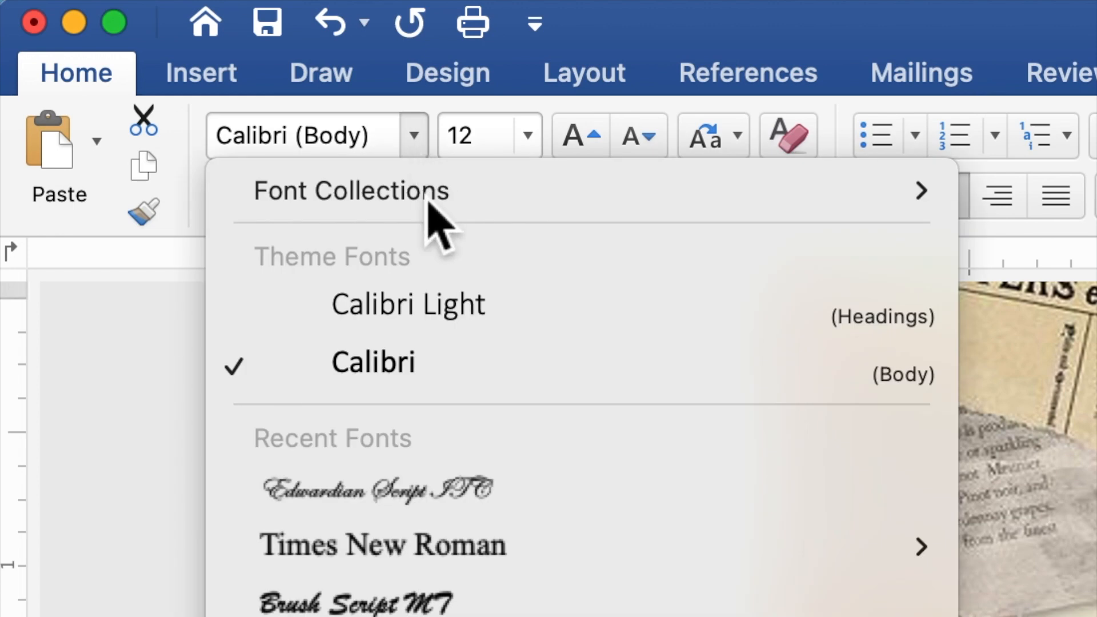
click(445, 551)
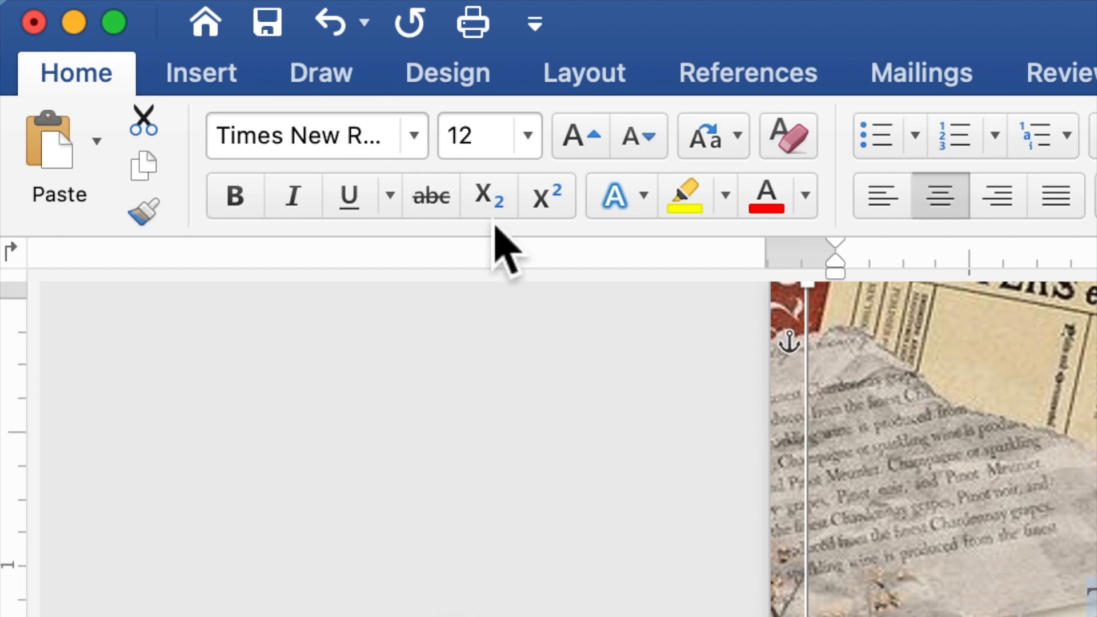
Step: Set the font size of the selected invitation text to 10
click(465, 150)
double_click(443, 155)
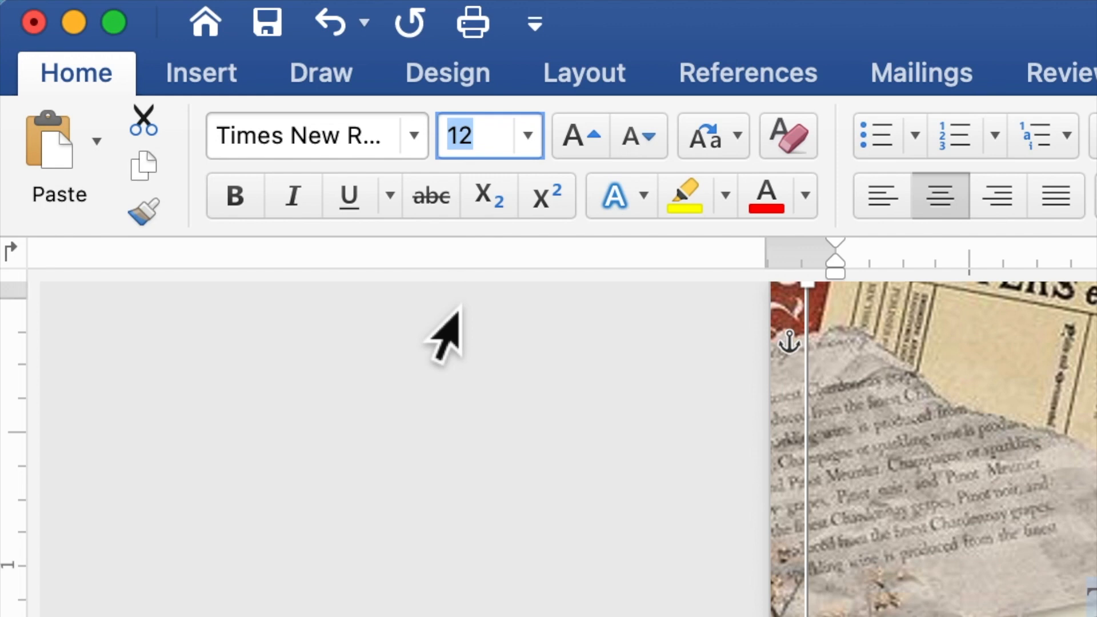
text(10)
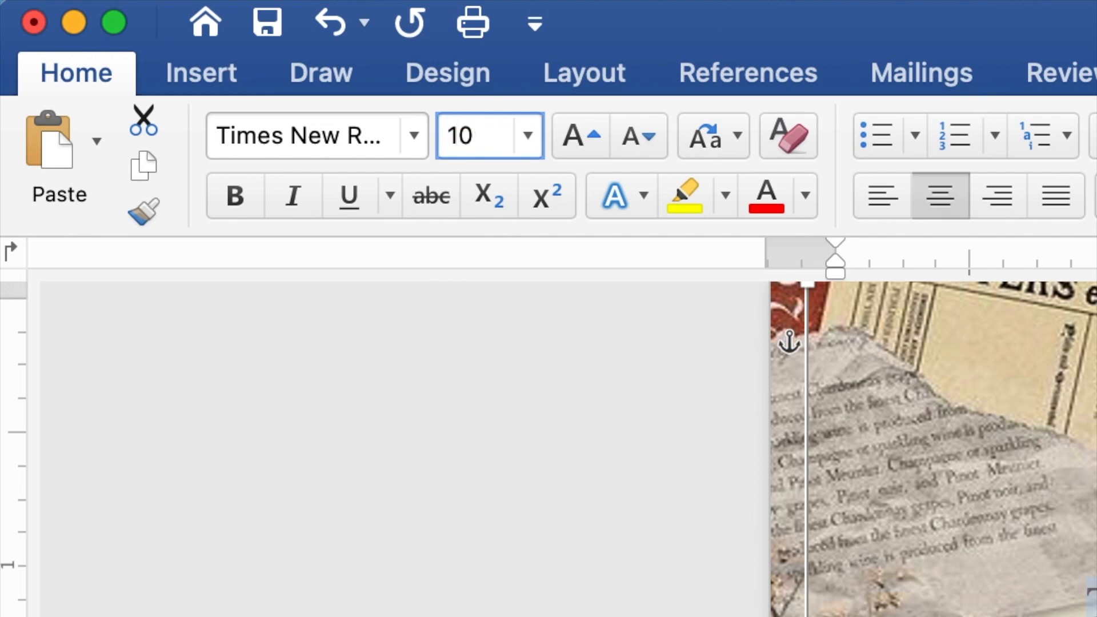
key(Return)
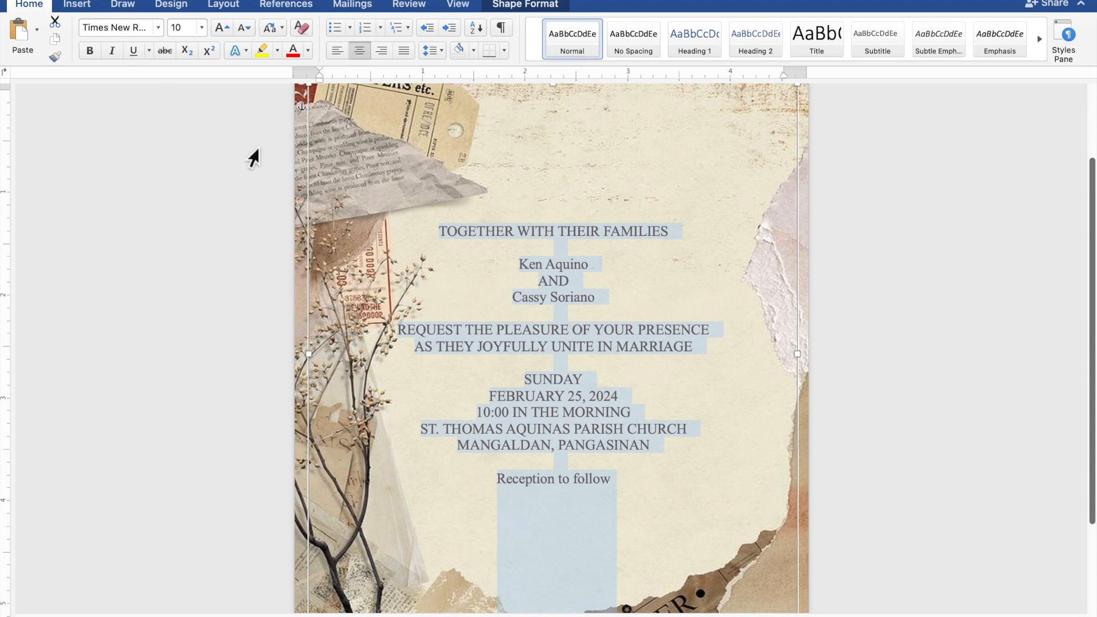
Step: Select both of the couple's names and the Reception to follow line and set their font to Edwardian Script ITC
click(601, 264)
drag(602, 266, 519, 264)
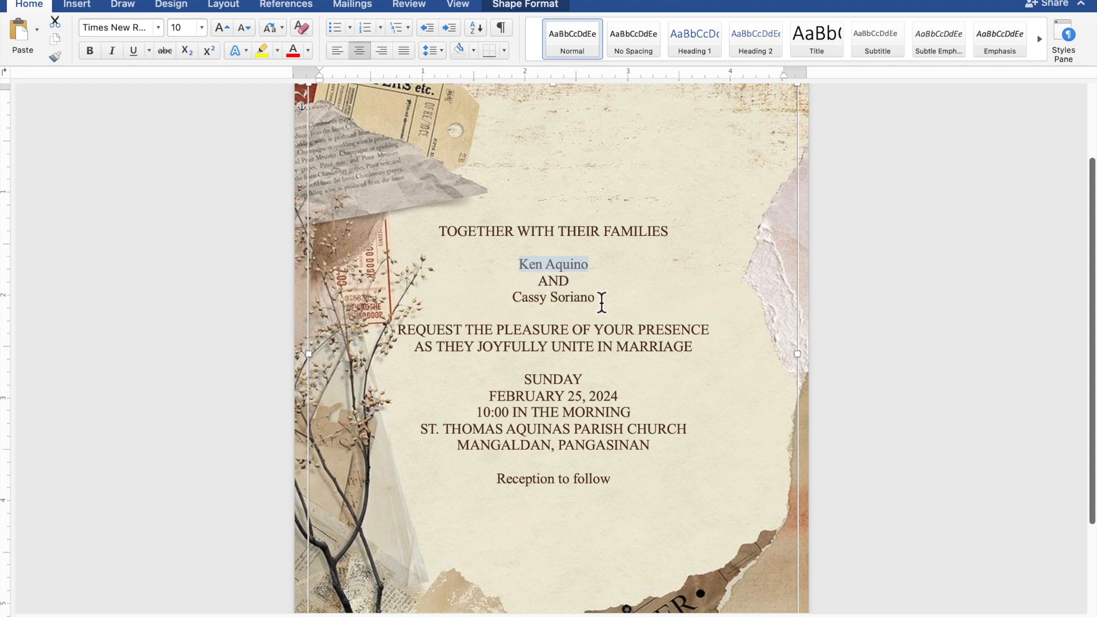
drag(593, 303, 531, 307)
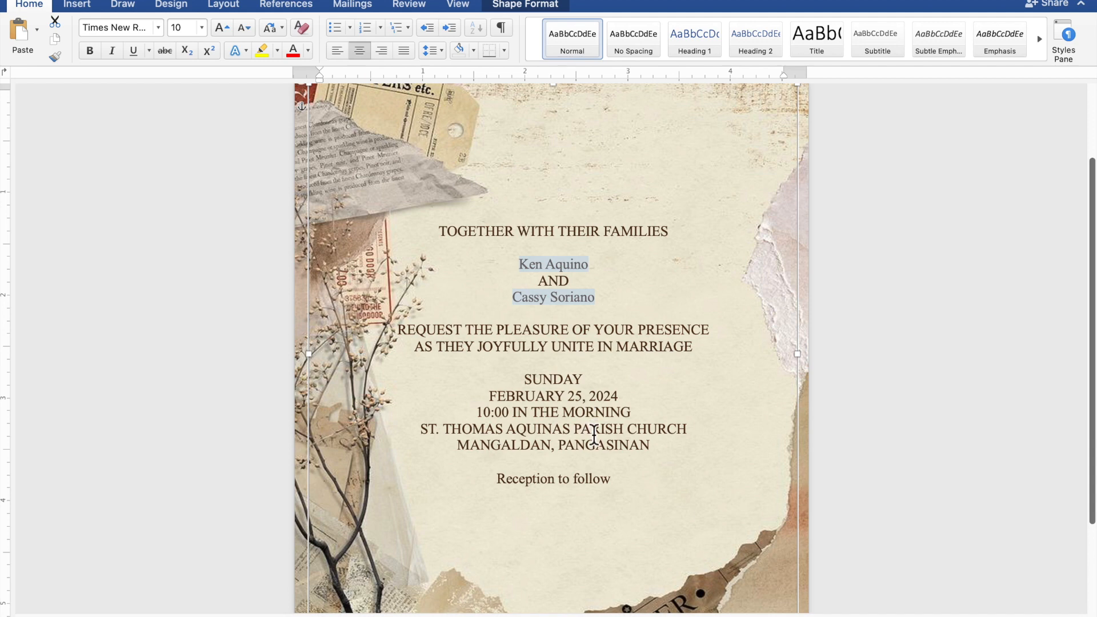
drag(609, 480, 527, 482)
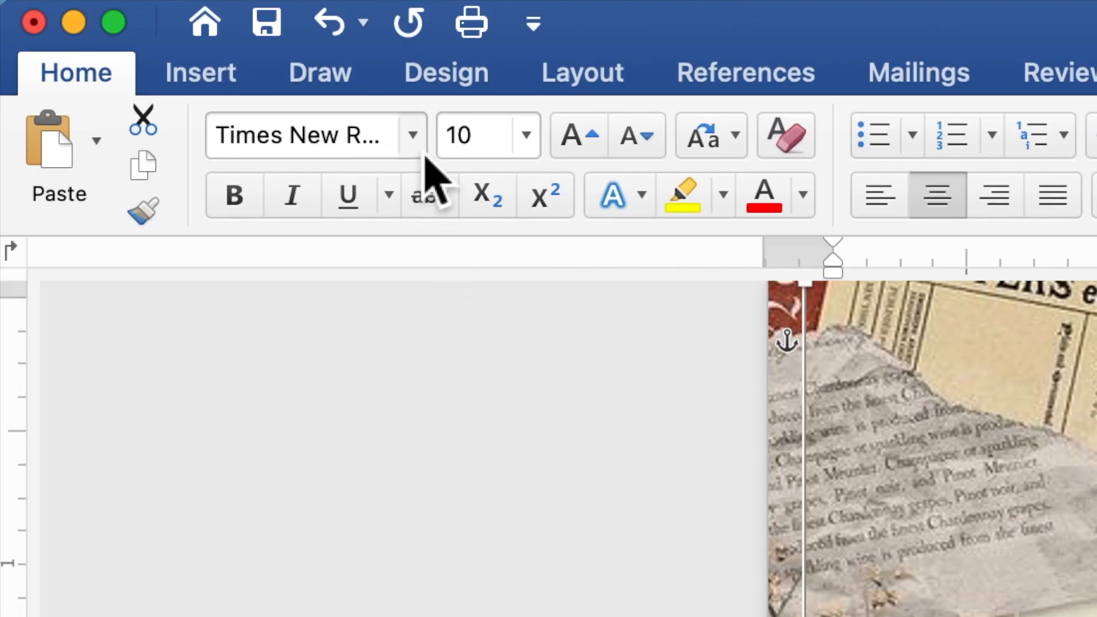
click(423, 152)
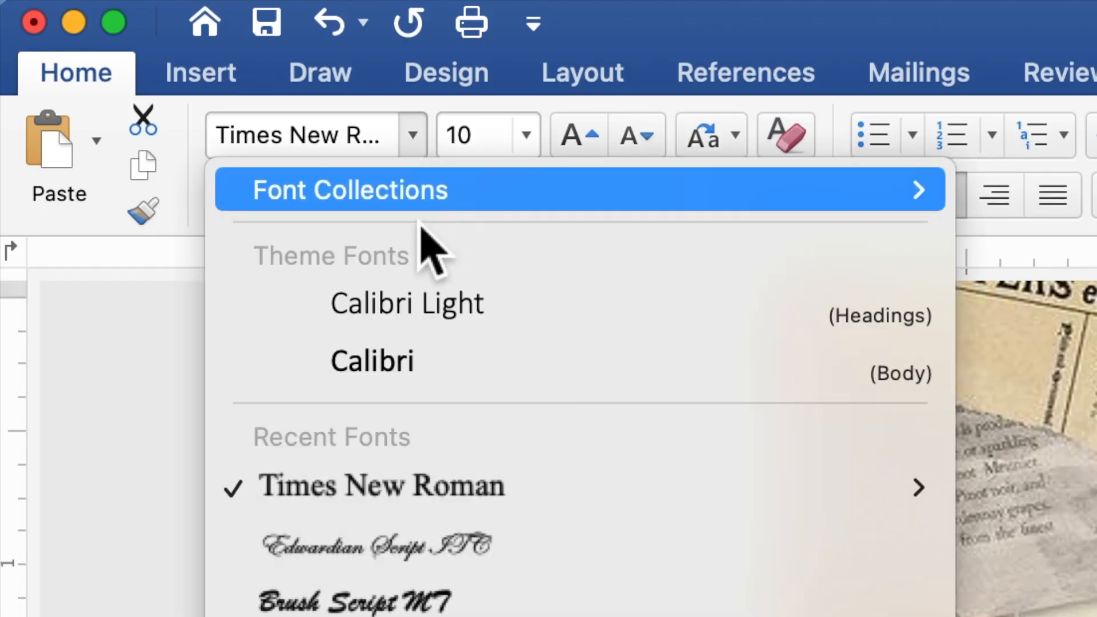
click(434, 546)
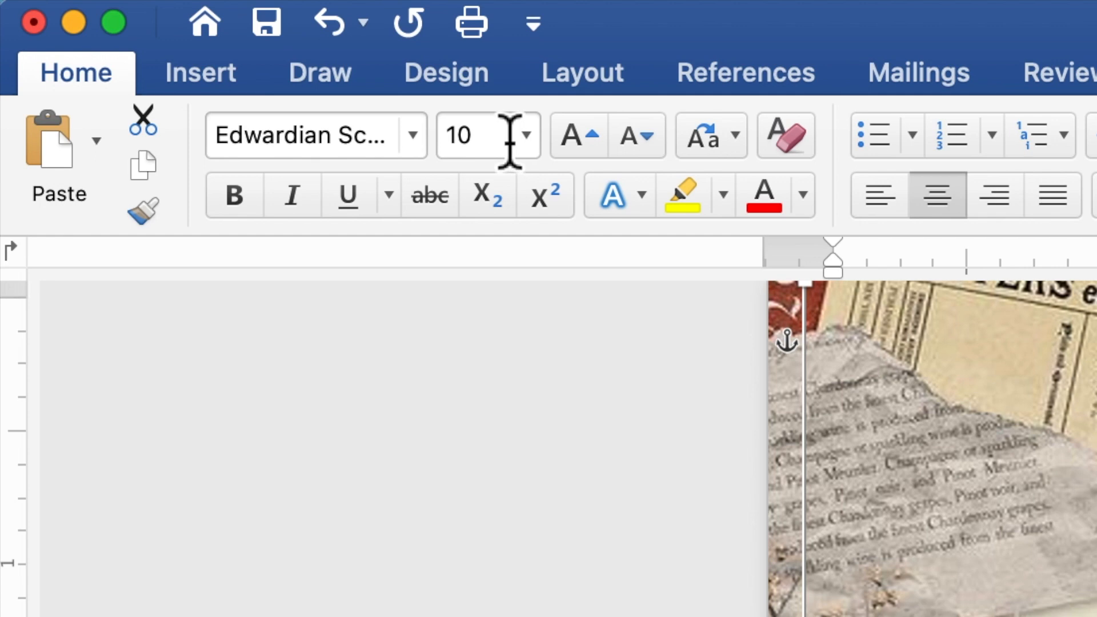
Step: Set the font size of the selected couple's names and closing line to 20
drag(475, 139, 448, 149)
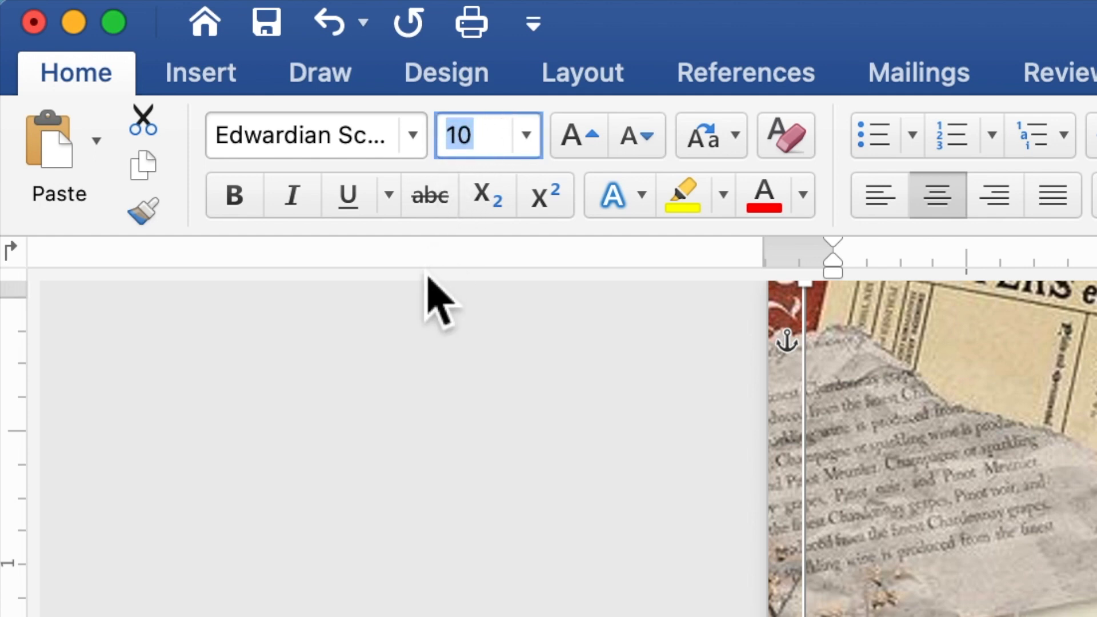
text(20)
key(Return)
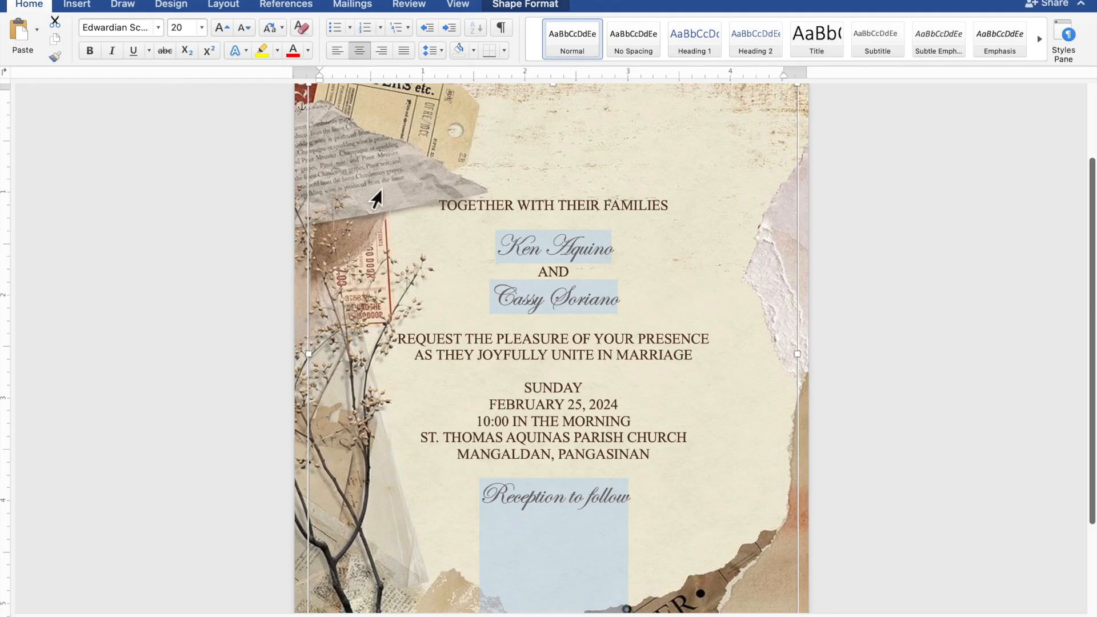
Step: Select only the couple's two names and set their font size to 40
drag(609, 256, 522, 249)
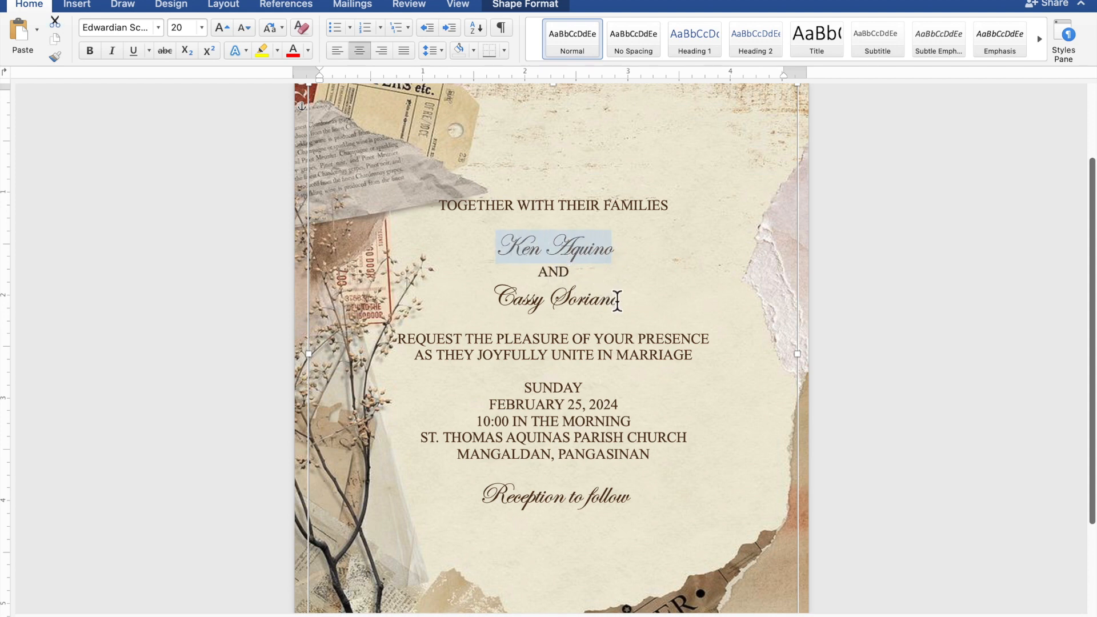
drag(631, 309, 523, 304)
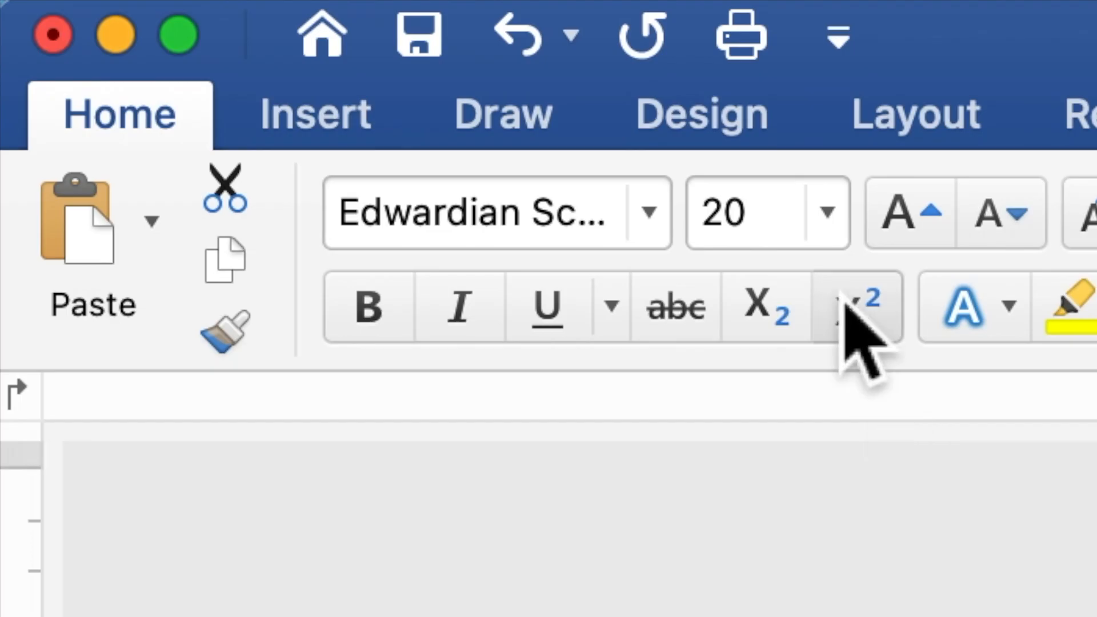
click(172, 34)
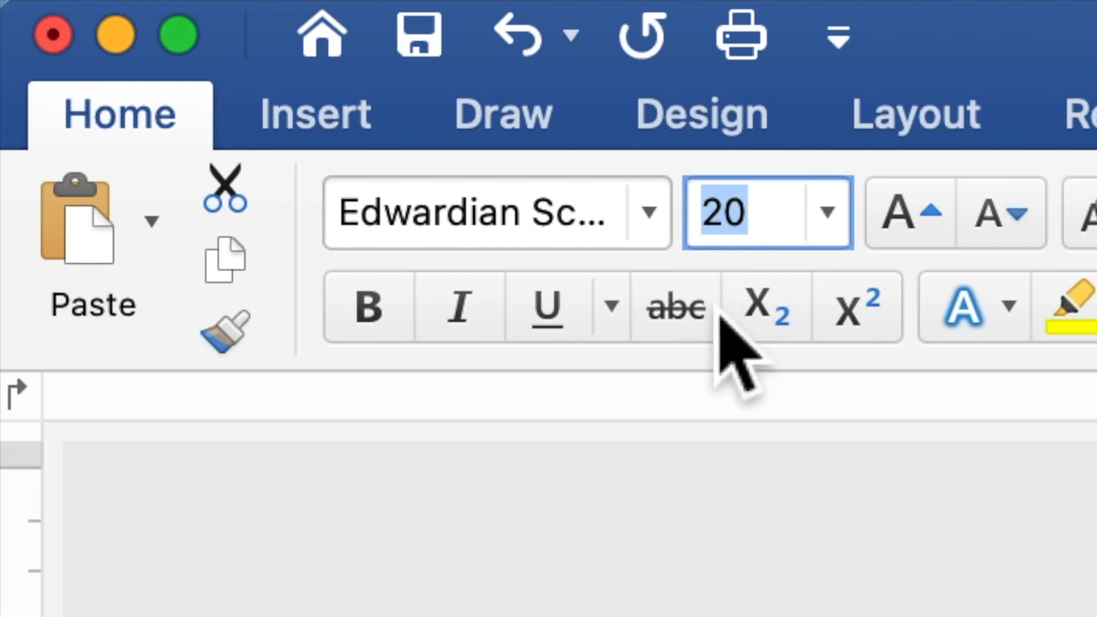
text(40)
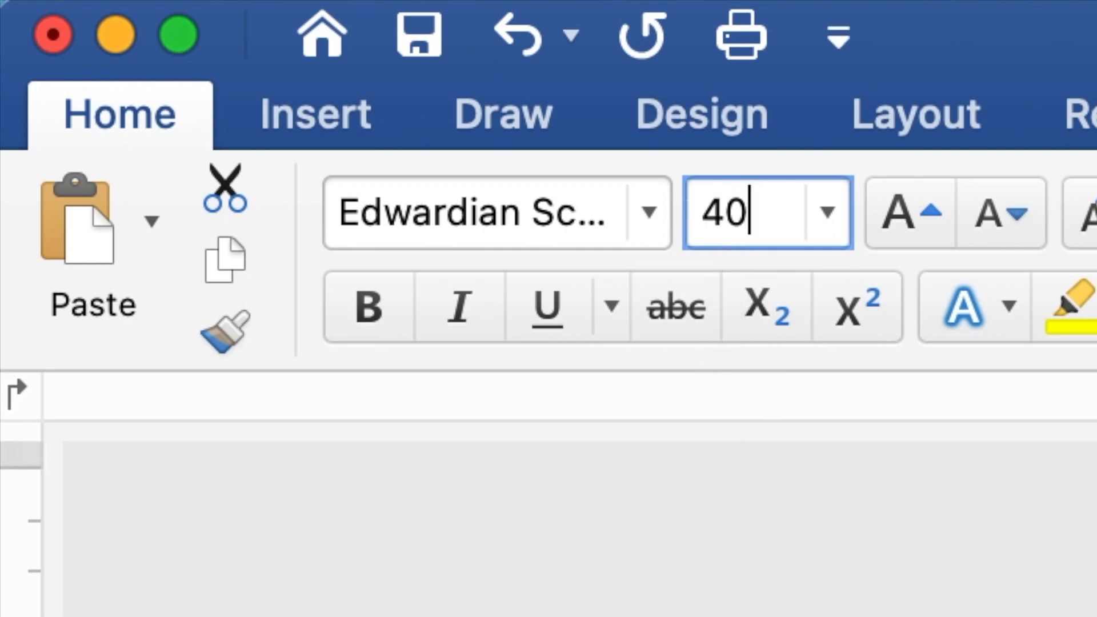
key(Return)
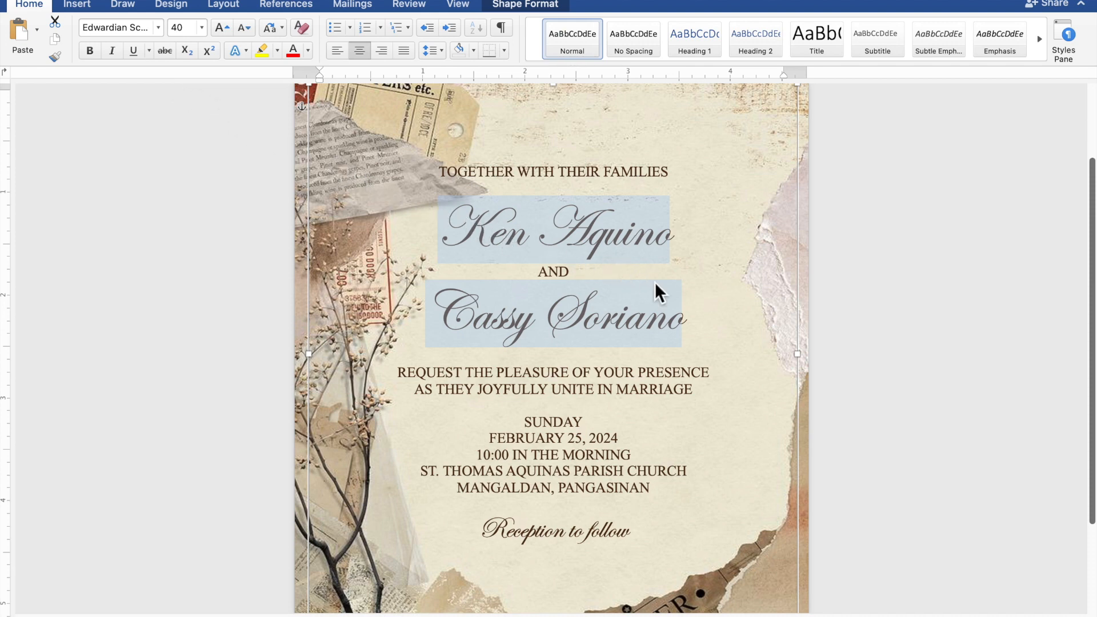
Step: Narrow the text rectangle by moving its left edge in past the dried branches, and raise its top edge almost to the page top
scroll(656, 282, down, 3)
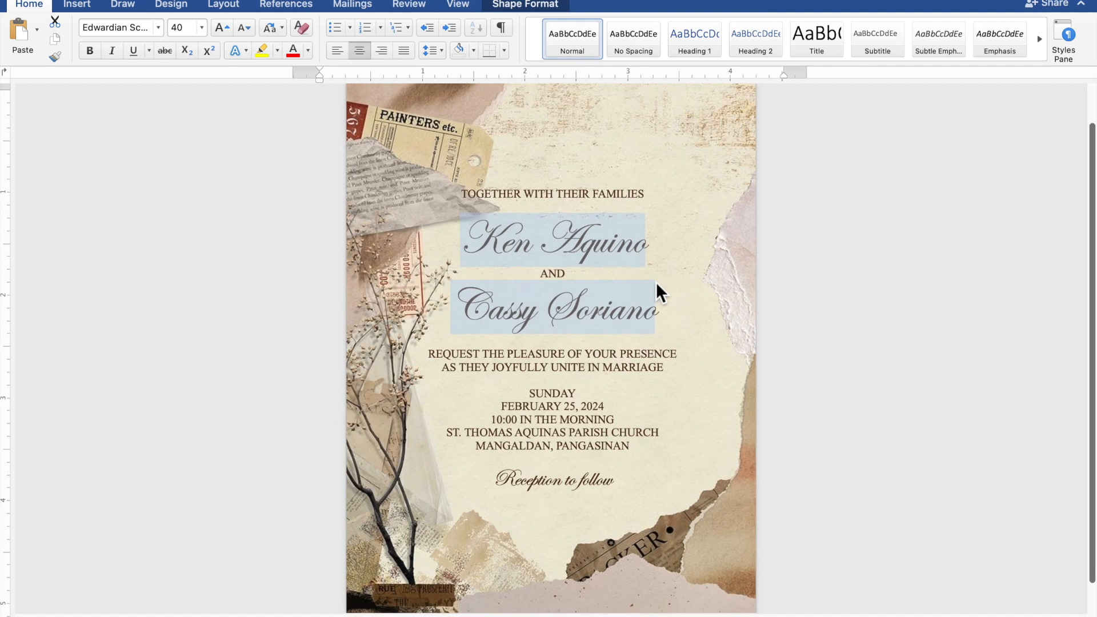
scroll(656, 282, up, 1)
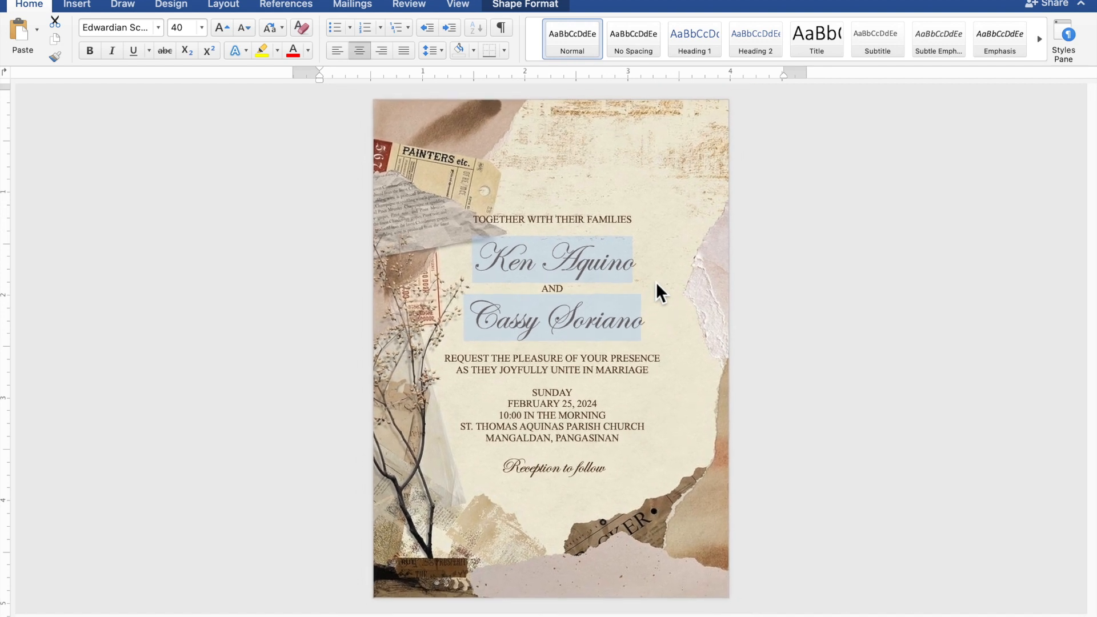
click(656, 283)
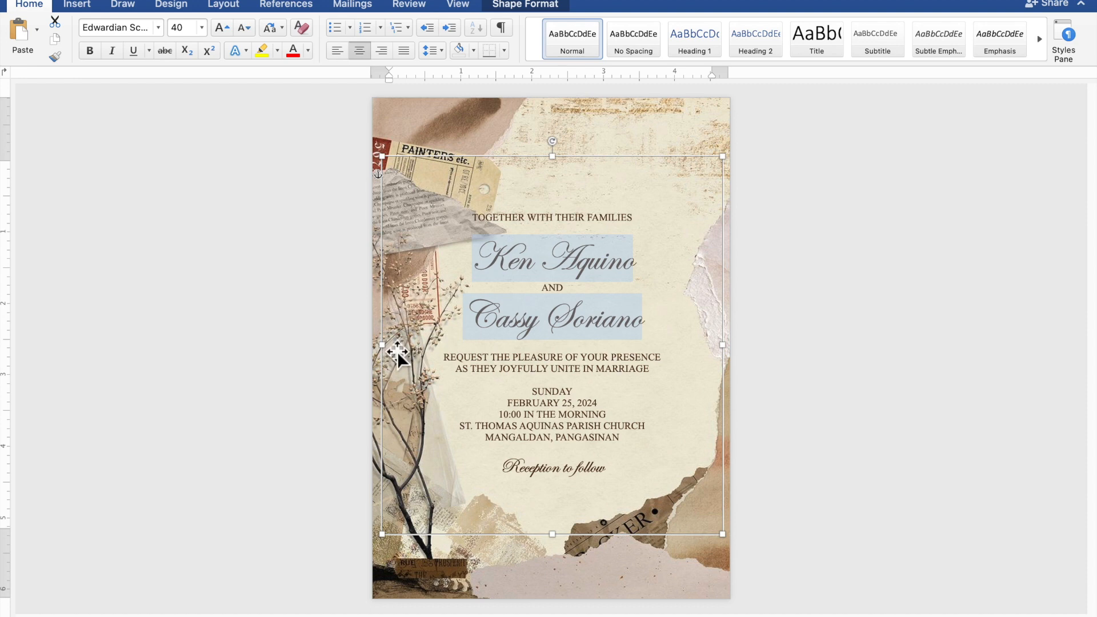
drag(382, 346, 463, 362)
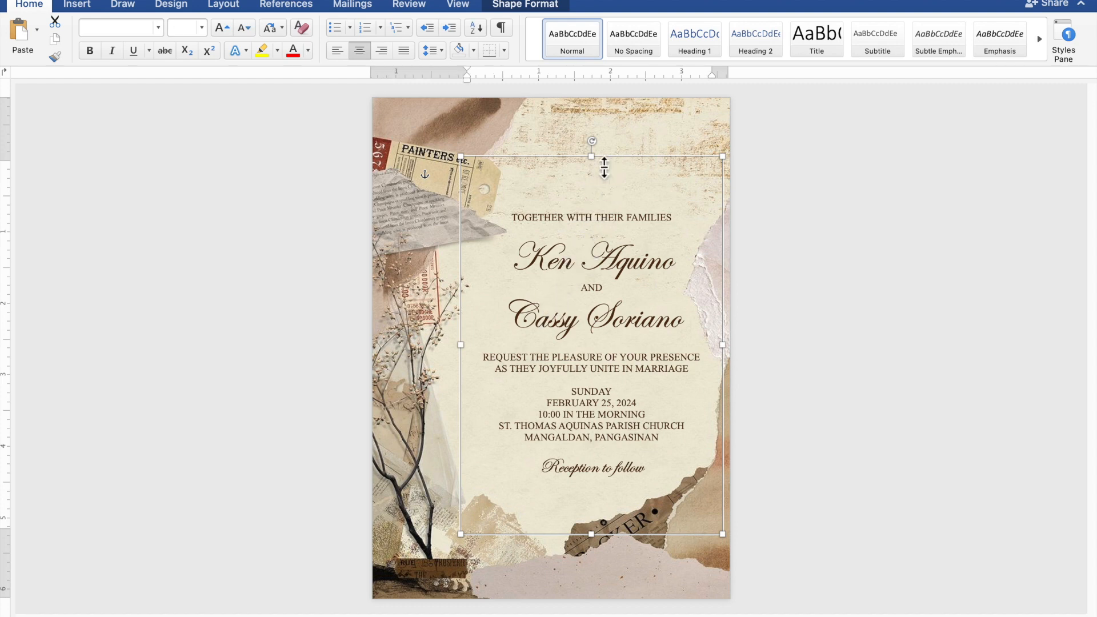
drag(604, 149, 603, 104)
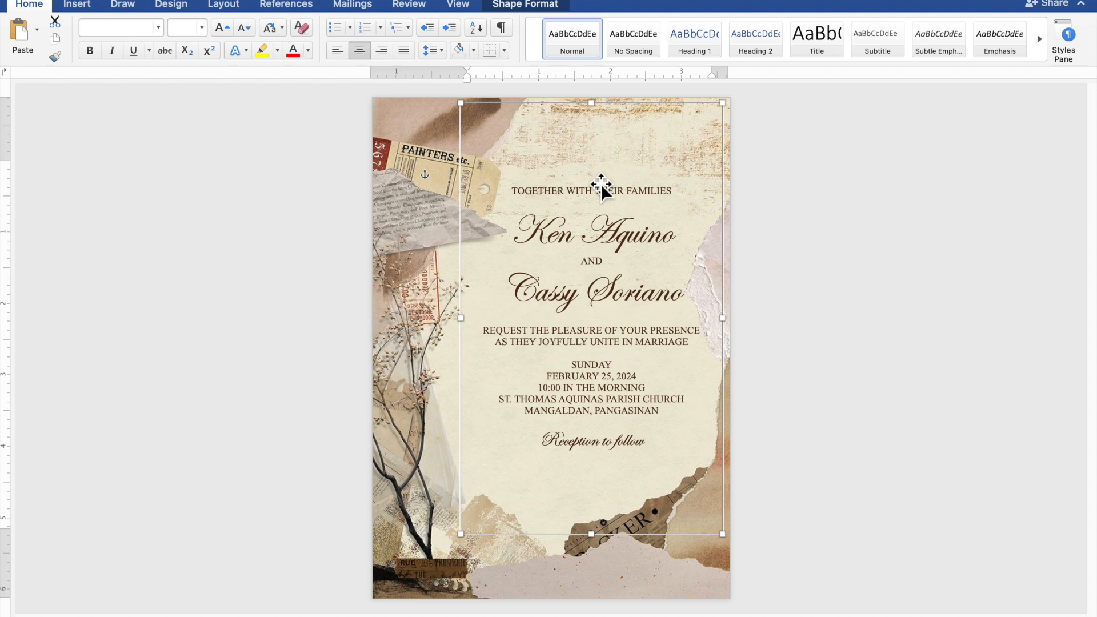
Step: Add two blank lines above and two below the couple's names, plus one above SUNDAY and one above Reception to follow
click(607, 209)
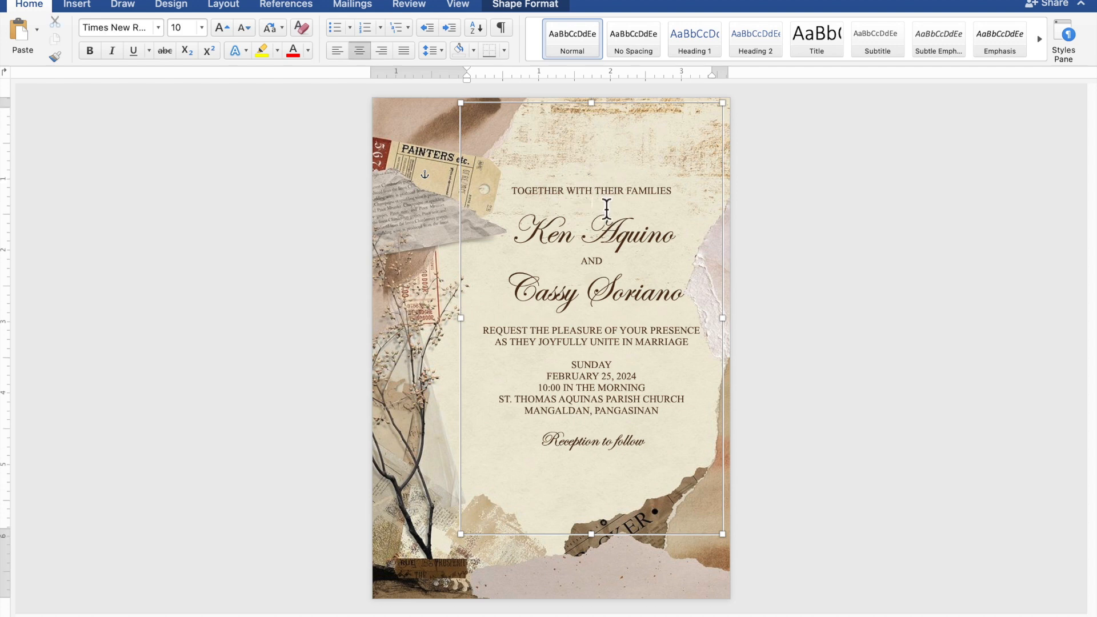
key(Return)
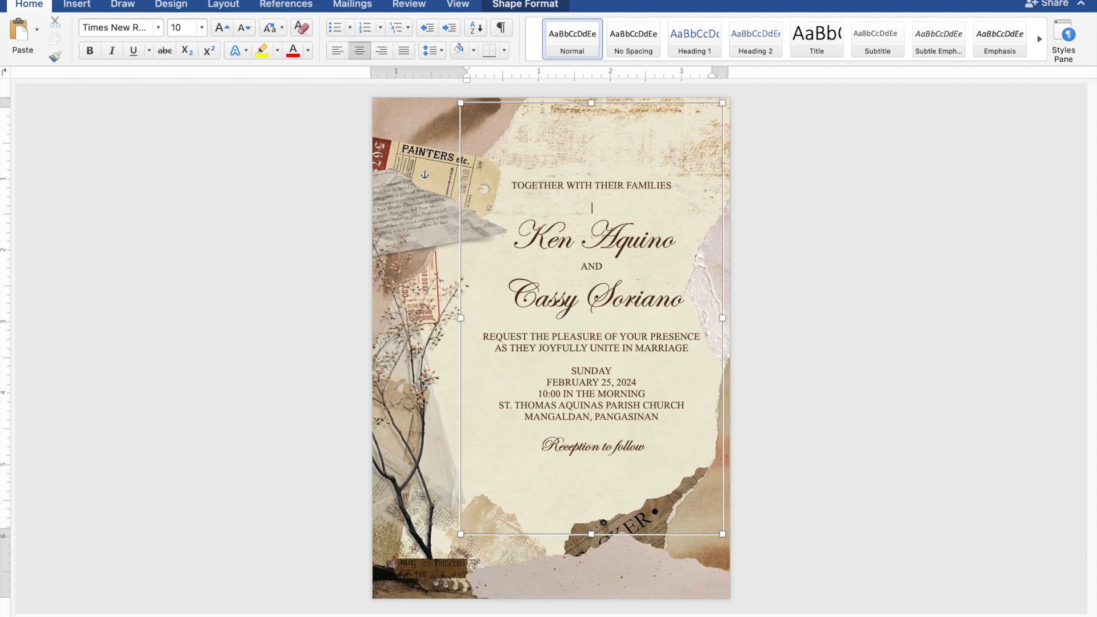
key(Return)
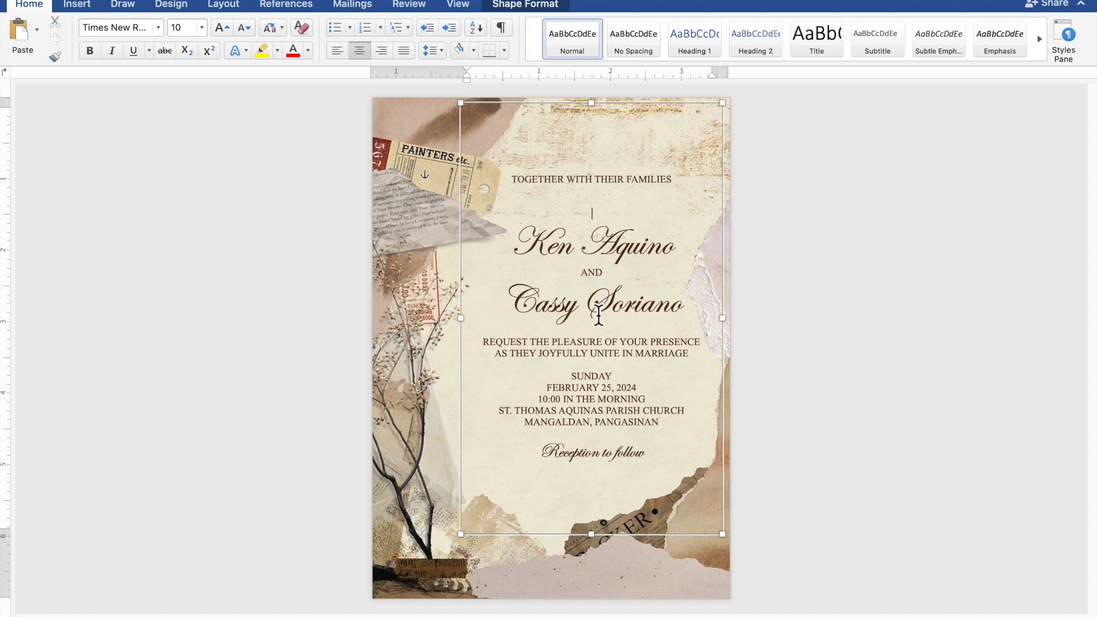
key(Return)
key(Return)
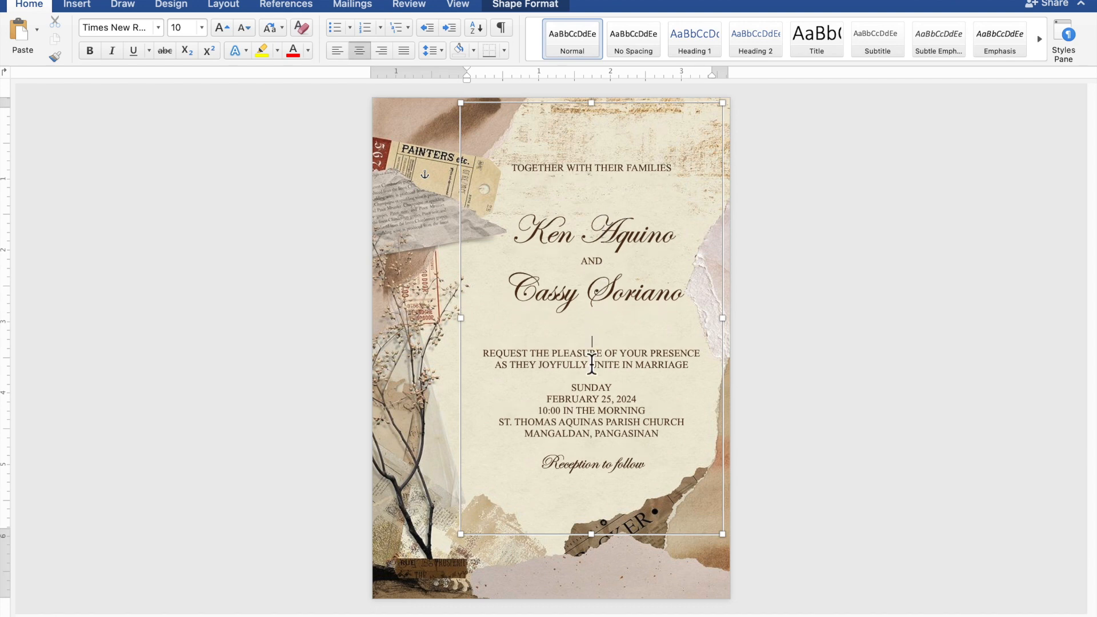
key(Return)
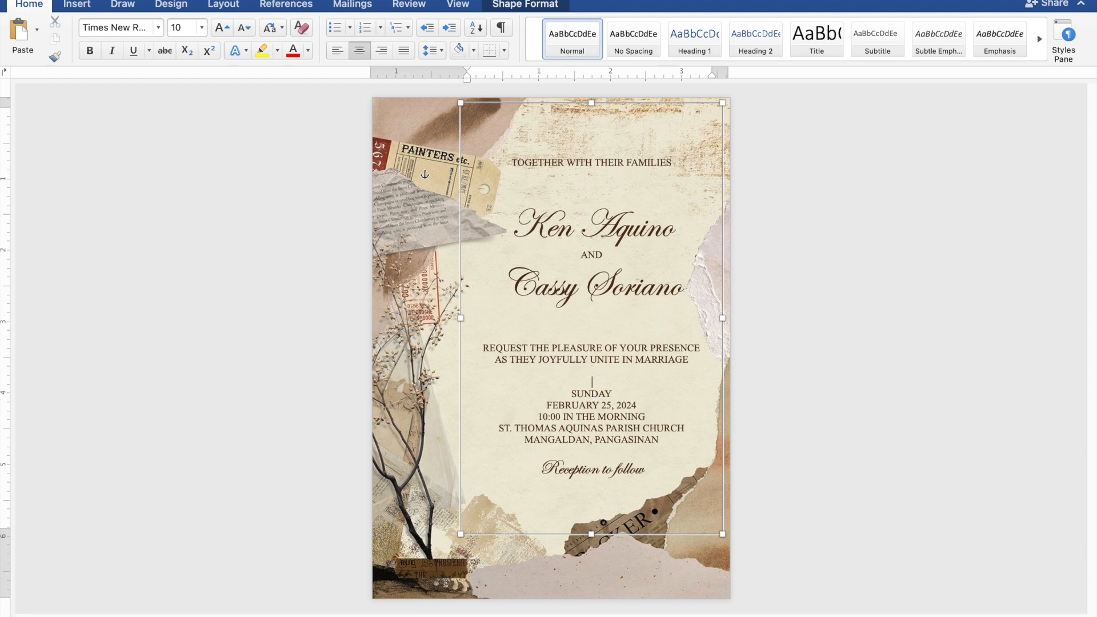
click(595, 455)
key(Return)
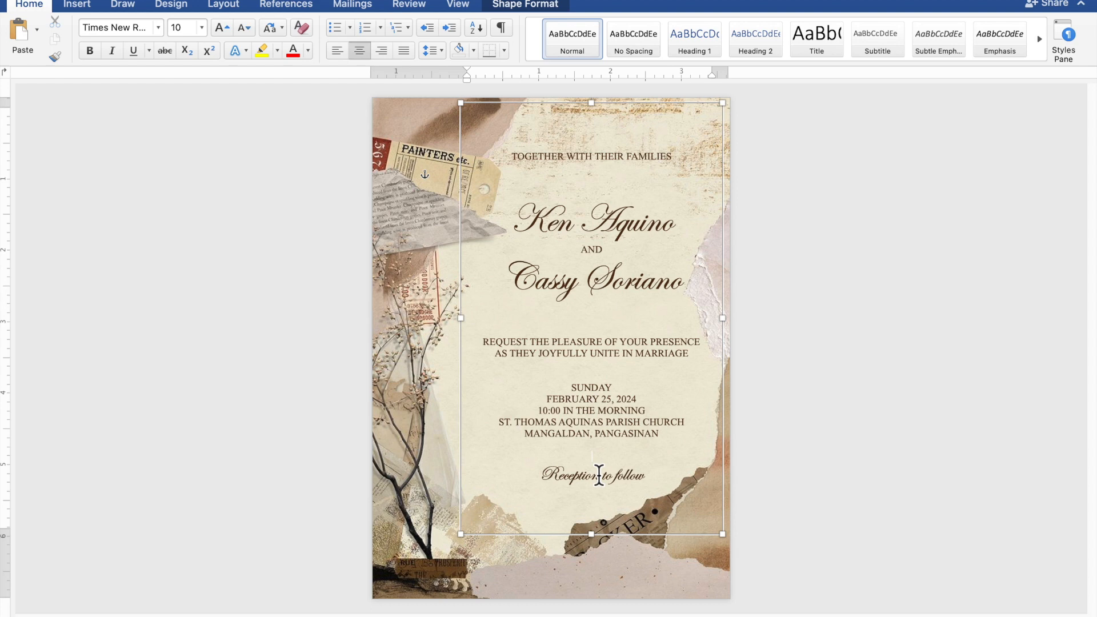
Step: Nudge the text rectangle down and slightly left within the cream area of the background, and deselect it
click(622, 543)
key(Down)
key(Down)
key(Down)
key(Down)
key(Down)
key(Down)
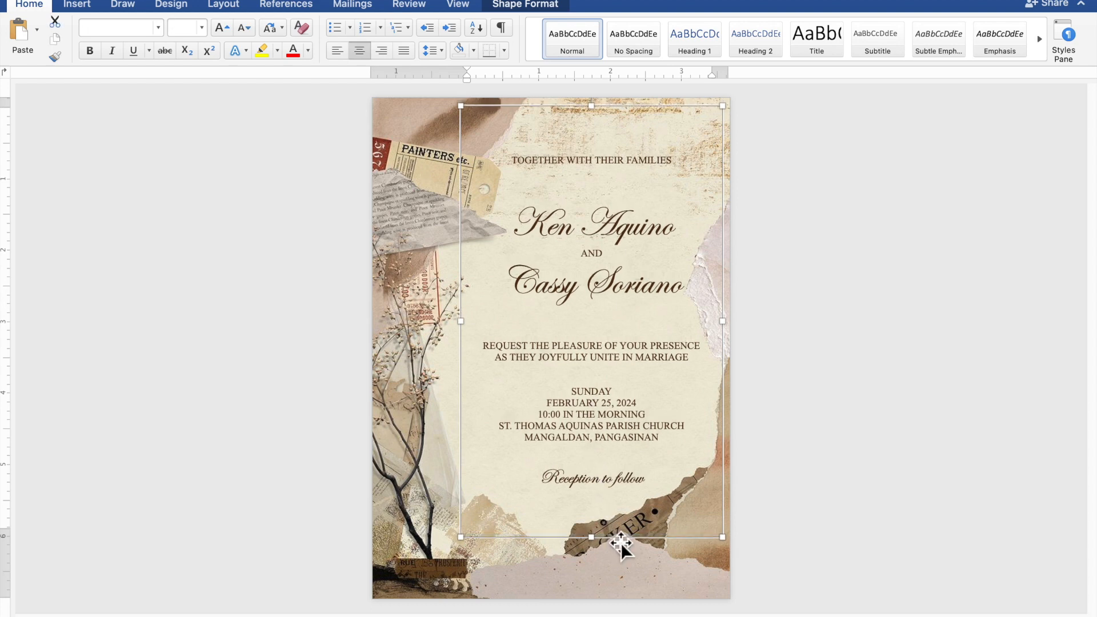
key(Down)
key(Down)
key(Down)
key(Down)
key(Down)
key(Down)
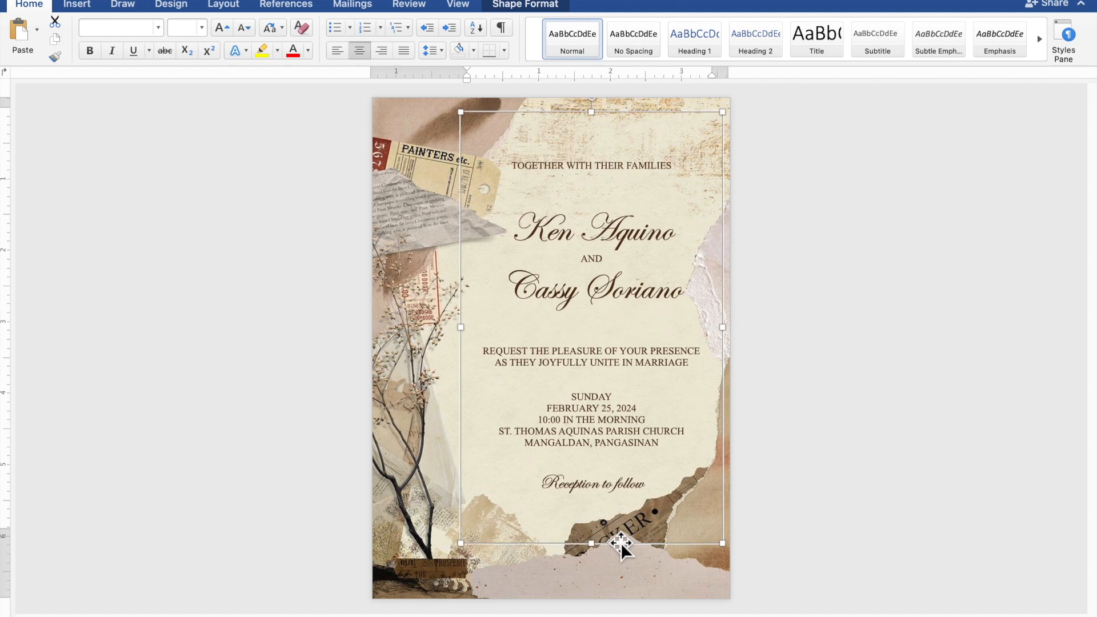
key(Down)
key(Left)
key(Left)
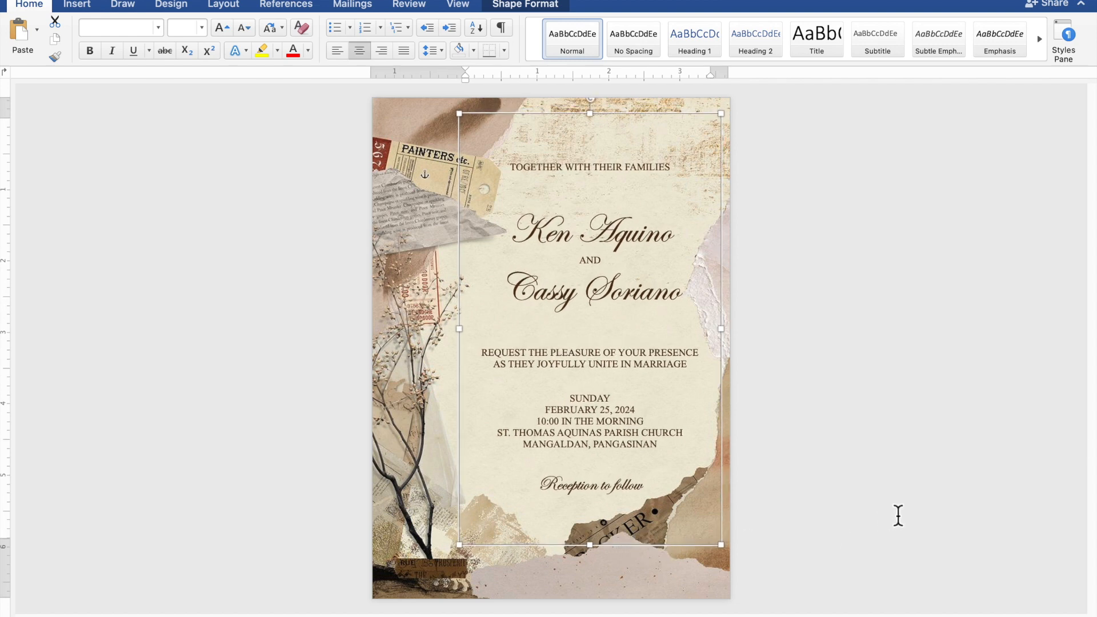
click(924, 500)
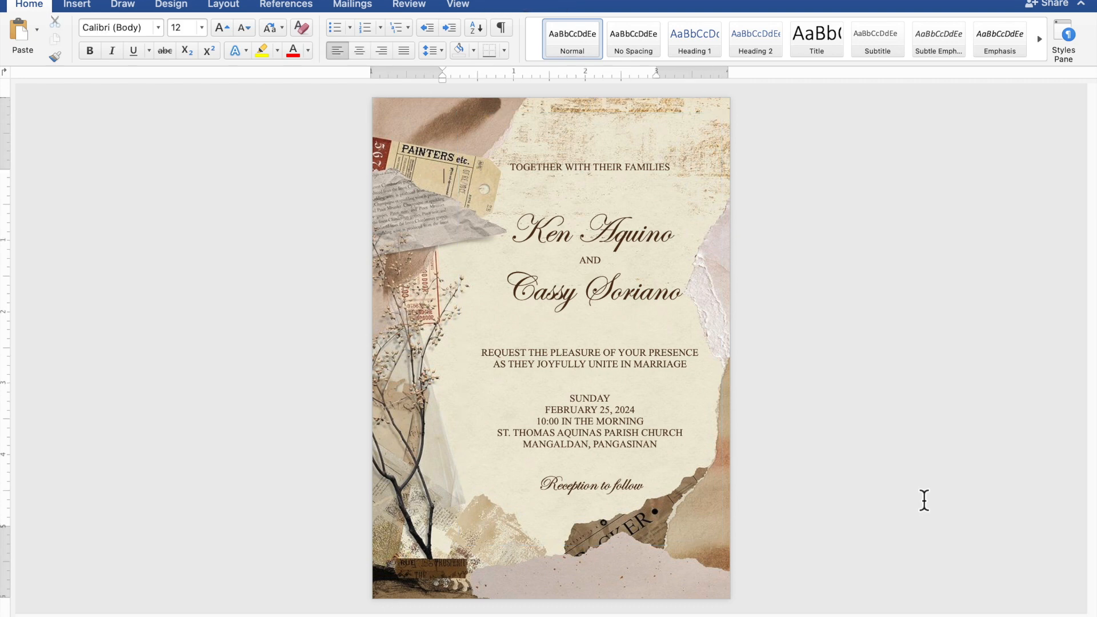